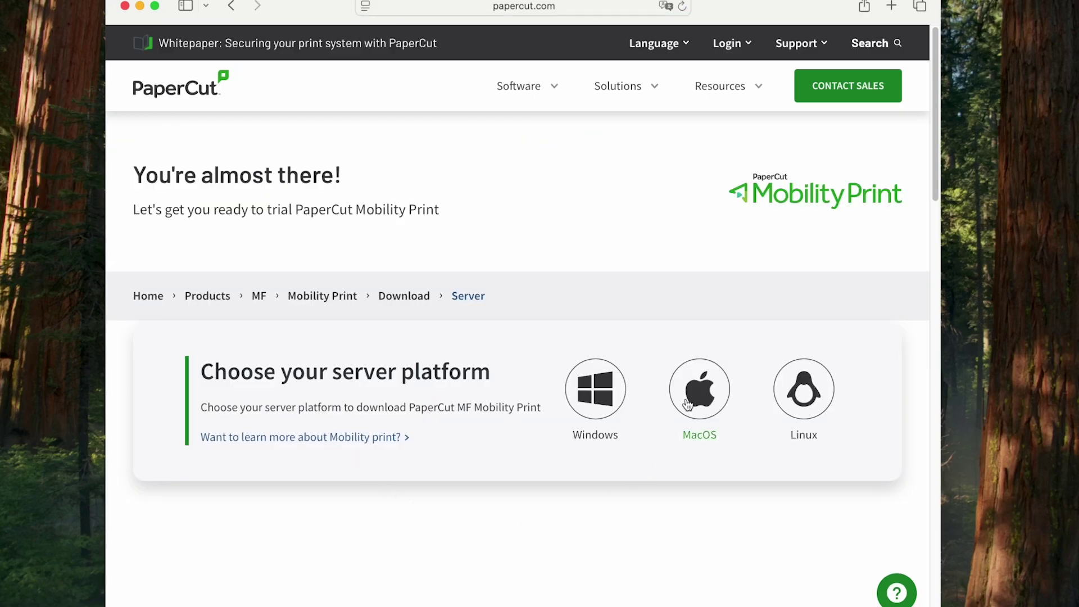
# - Download the macOS installer pc-mobility-print-1.0.3741.dmg from papercut.com and open the disk image
pyautogui.click(687, 404)
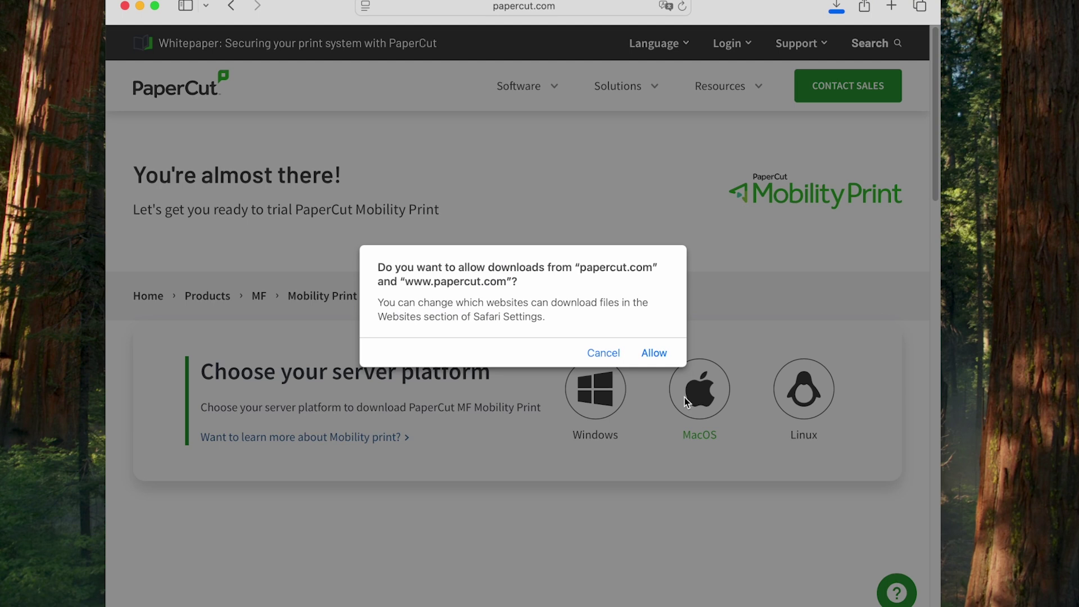
pyautogui.click(654, 354)
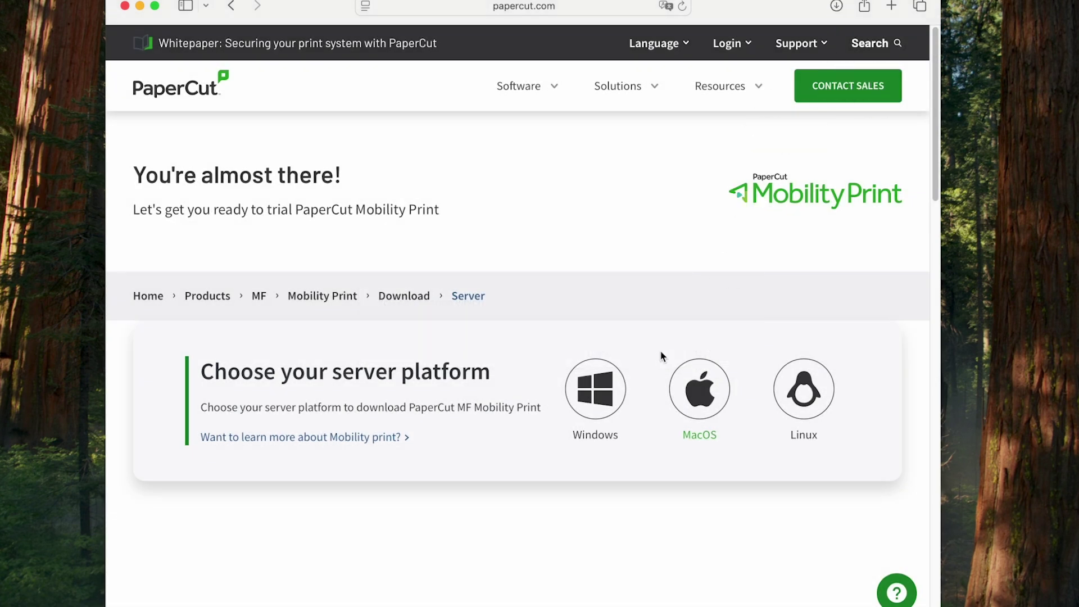
pyautogui.click(836, 7)
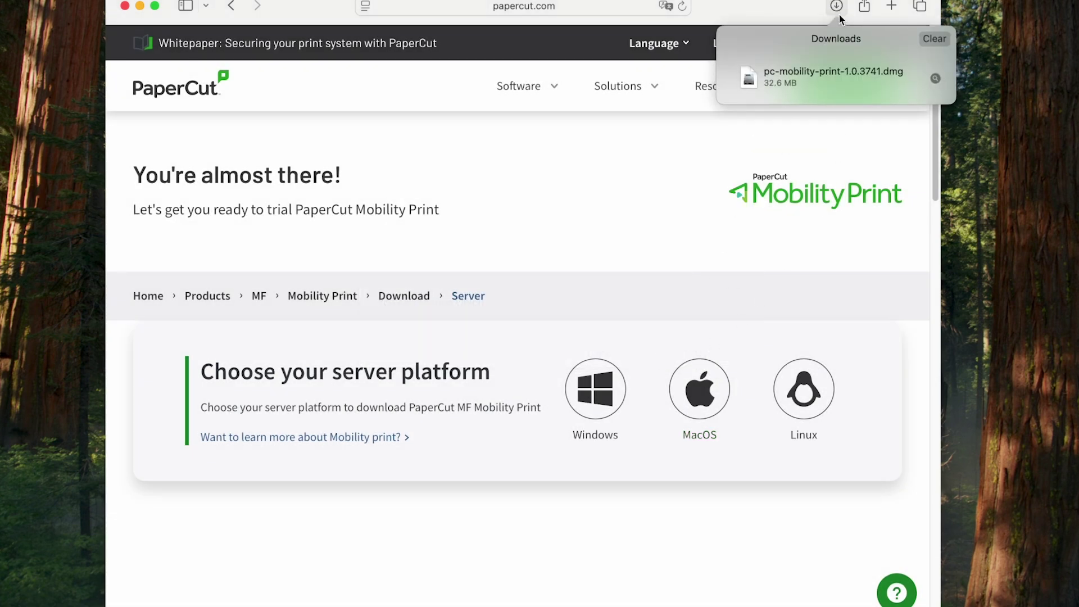
pyautogui.click(850, 78)
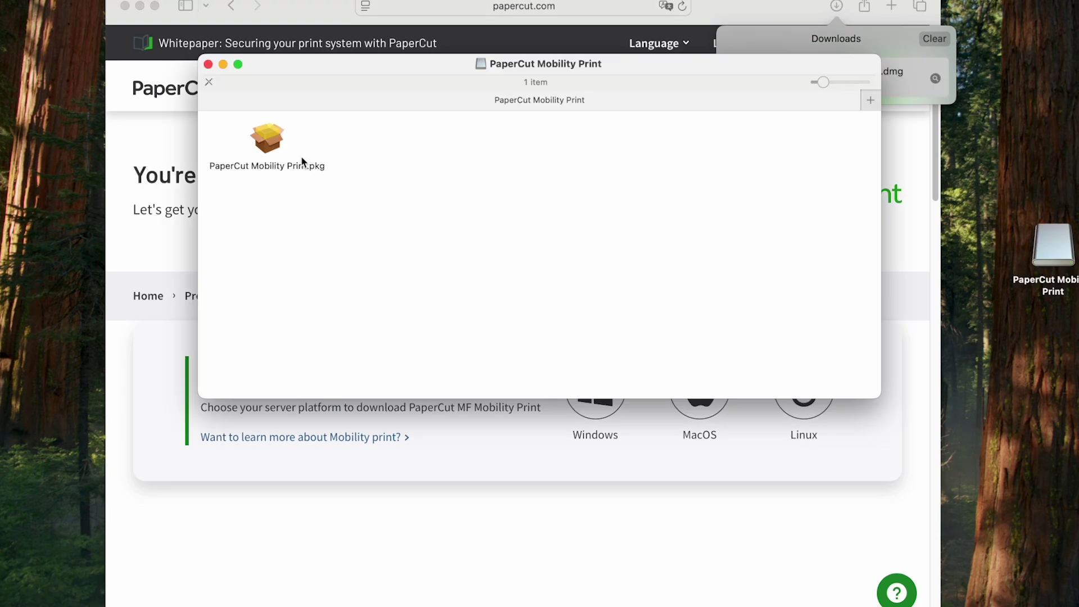
# - Run PaperCut Mobility Print.pkg, agree to the license, and install on Macintosh HD with the admin password
pyautogui.click(279, 149)
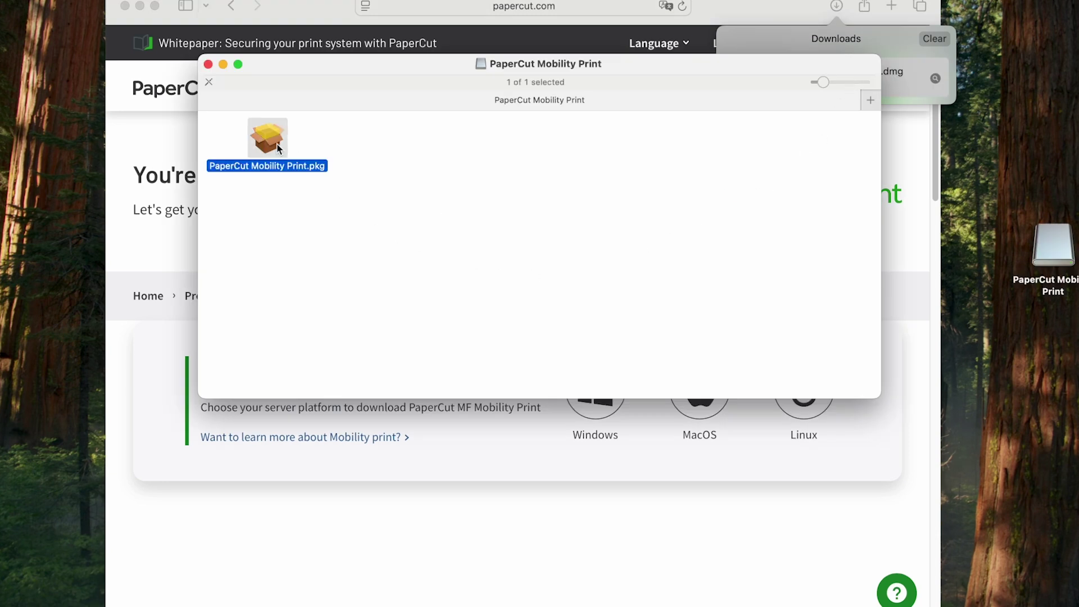
pyautogui.doubleClick(280, 149)
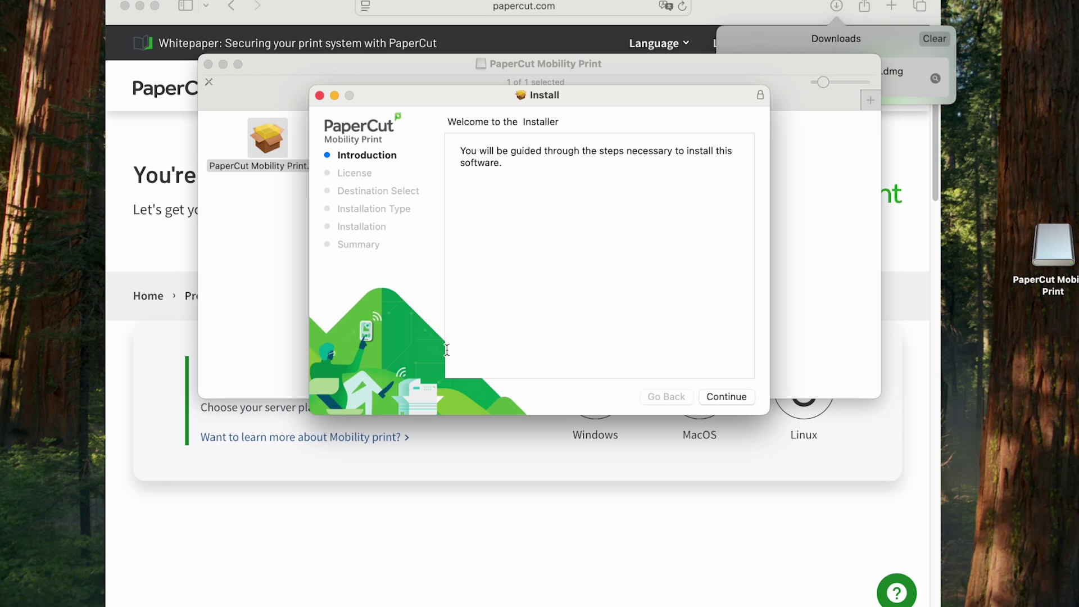
pyautogui.click(715, 397)
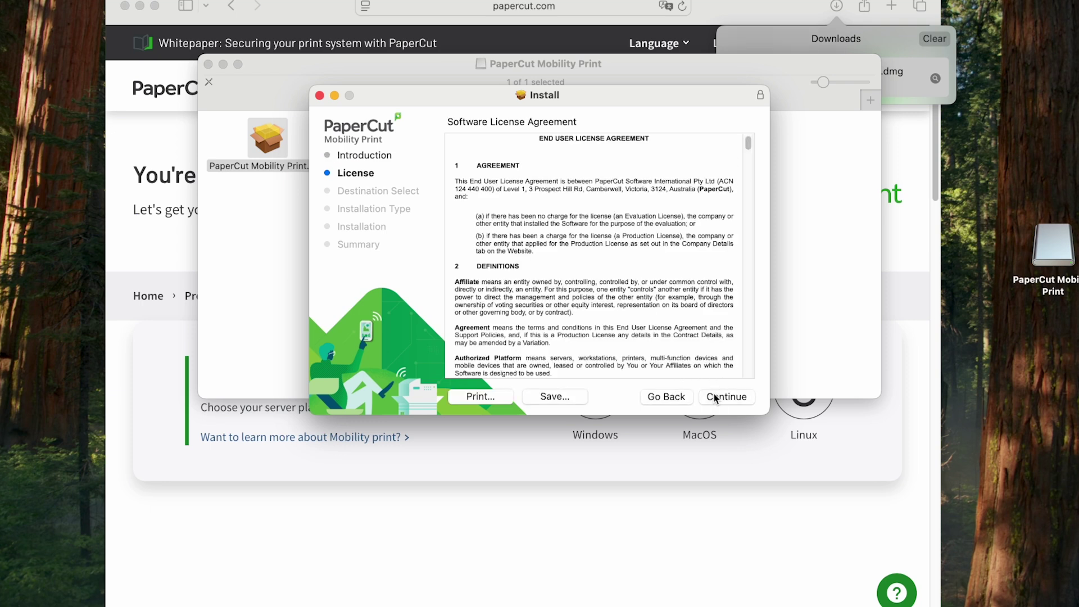
pyautogui.click(715, 398)
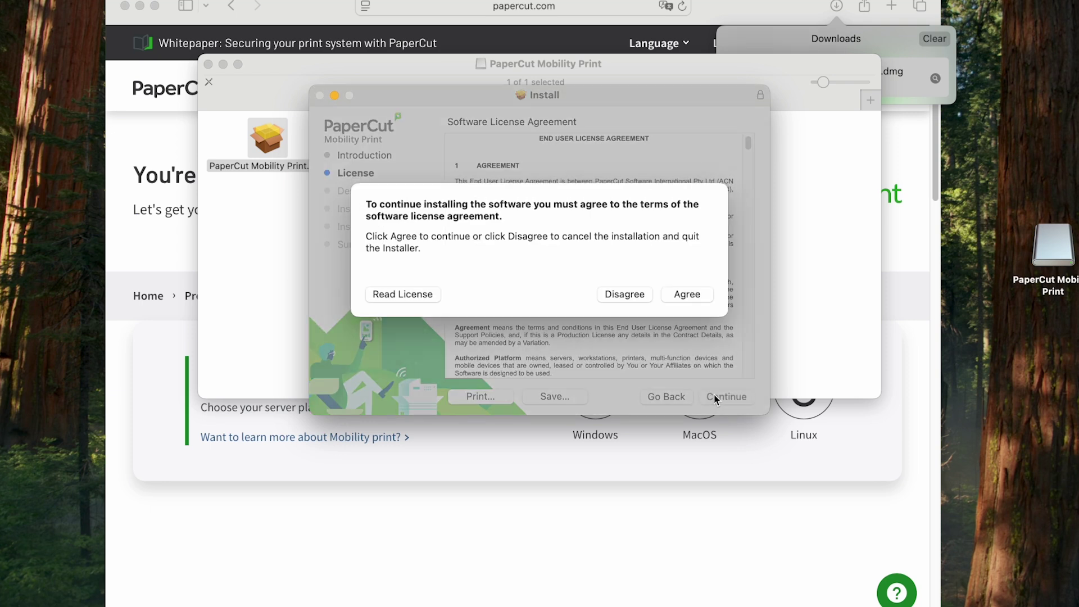
pyautogui.click(681, 288)
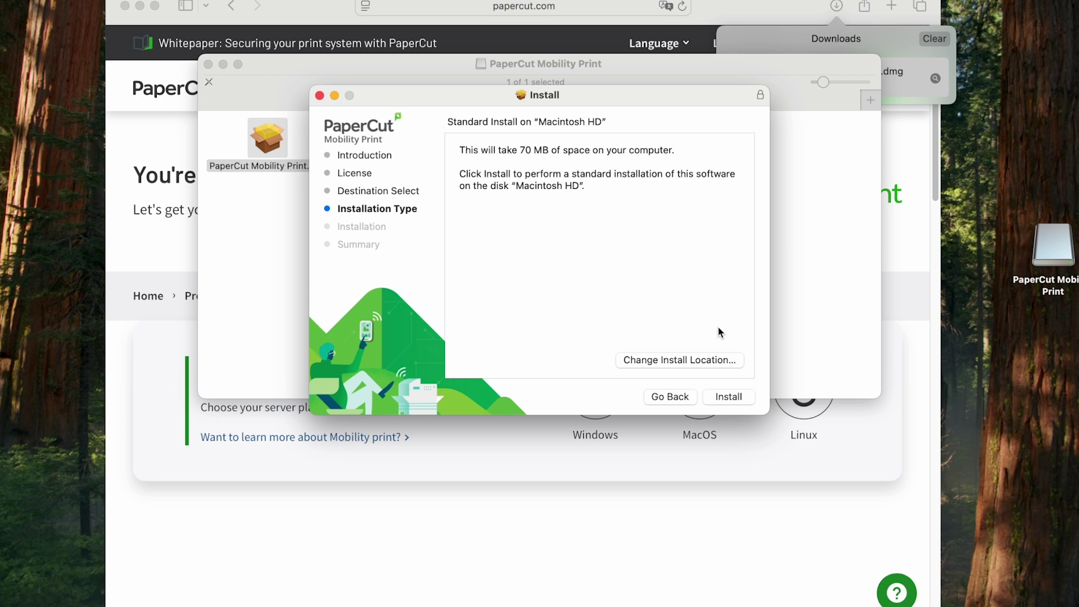
pyautogui.click(746, 403)
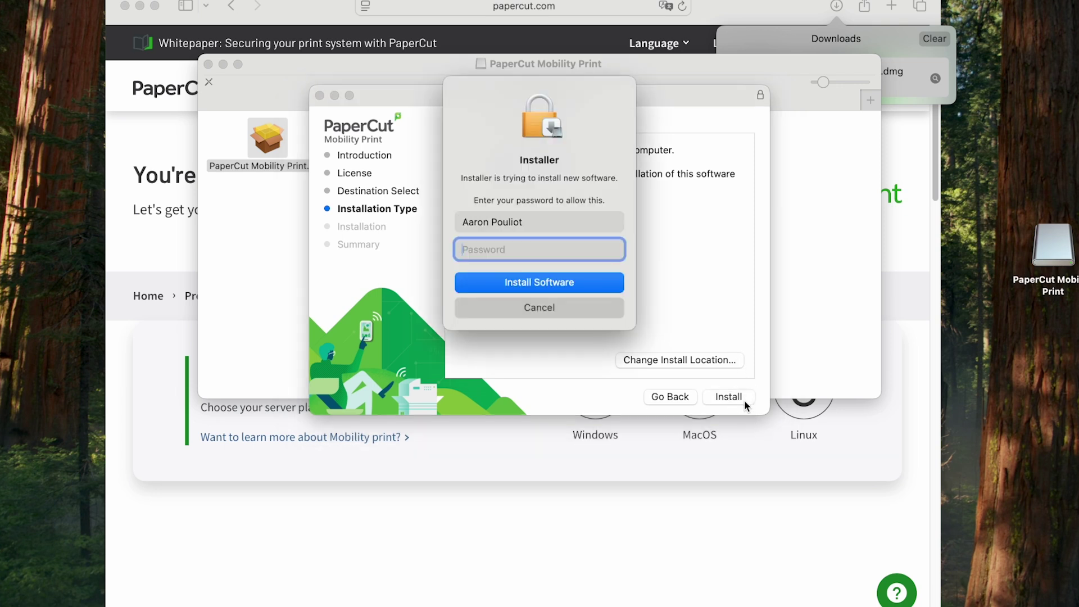
pyautogui.write('•••••••••••••••')
pyautogui.press('Return')
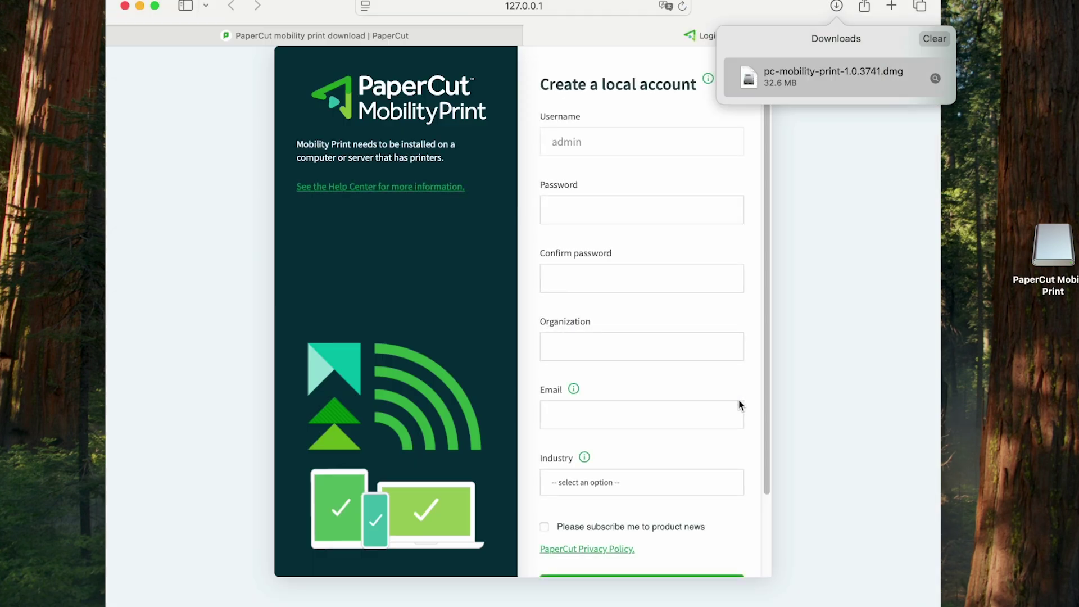
# - Enter and confirm the password for the local admin account
pyautogui.click(925, 44)
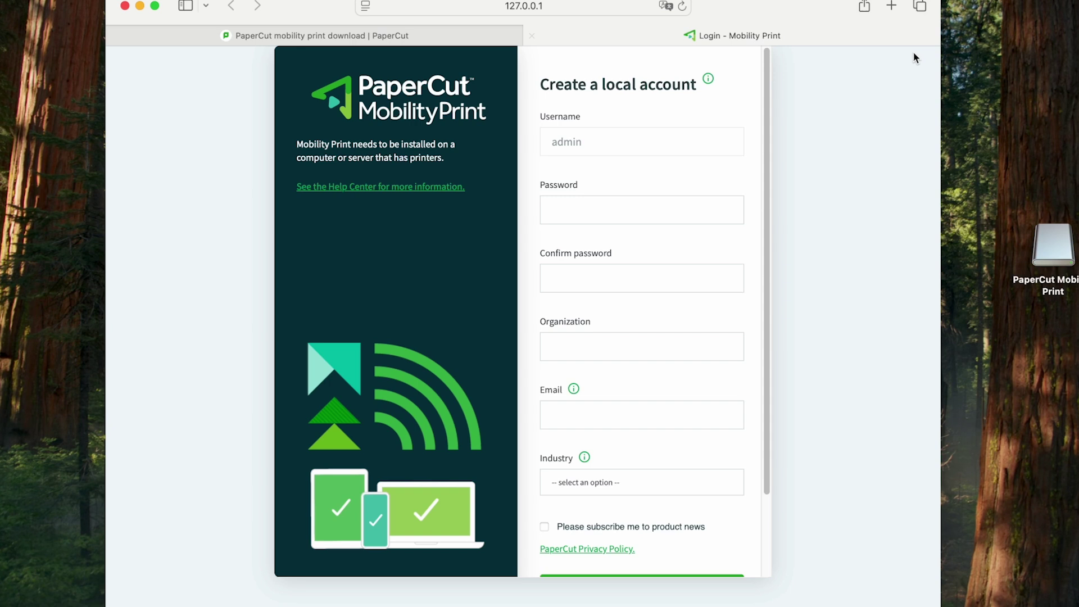
pyautogui.click(621, 218)
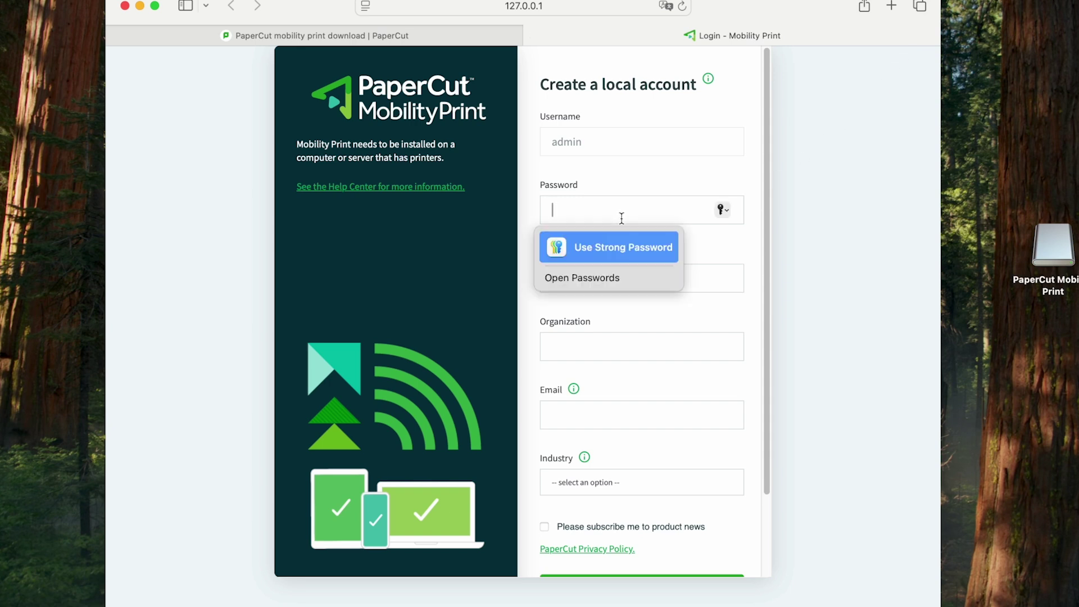
pyautogui.write('••••••••')
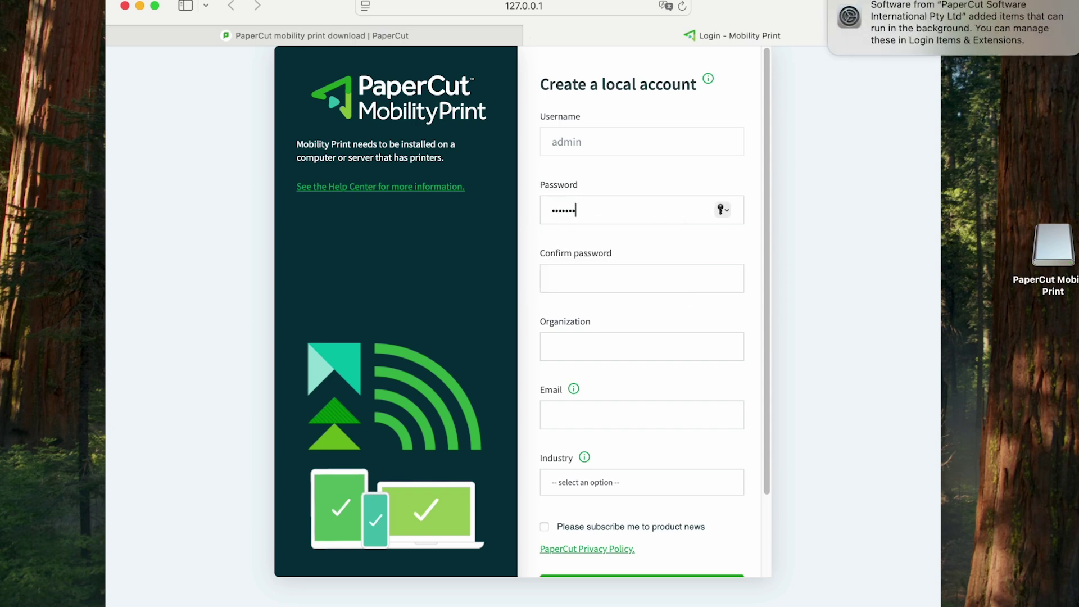
pyautogui.press('Tab')
pyautogui.write('••••••••')
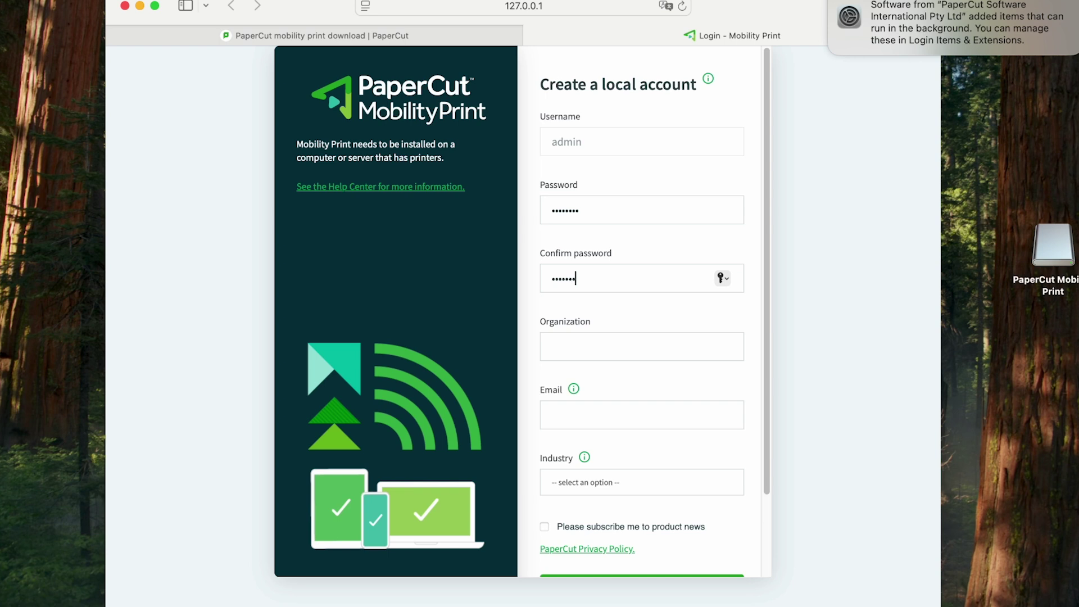
# - Set organization 'demo', fill in the email address, and choose Personal / Home Use as industry
pyautogui.press('Tab')
pyautogui.write('demo')
pyautogui.press('Tab')
pyautogui.write('notm')
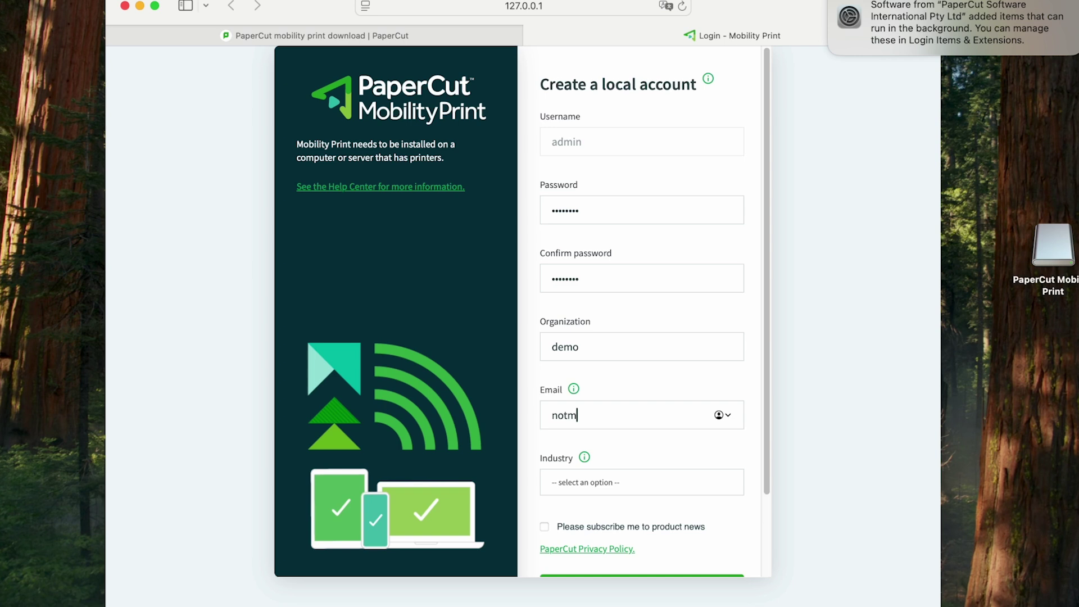
pyautogui.write('yrealemail')
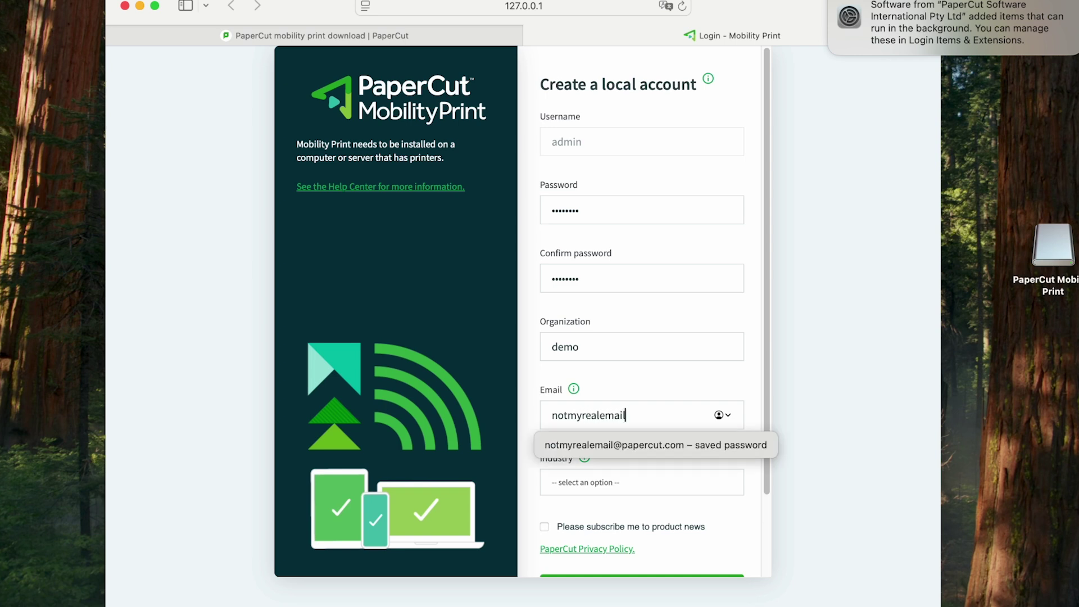
pyautogui.press('Down')
pyautogui.press('Return')
pyautogui.press('Tab')
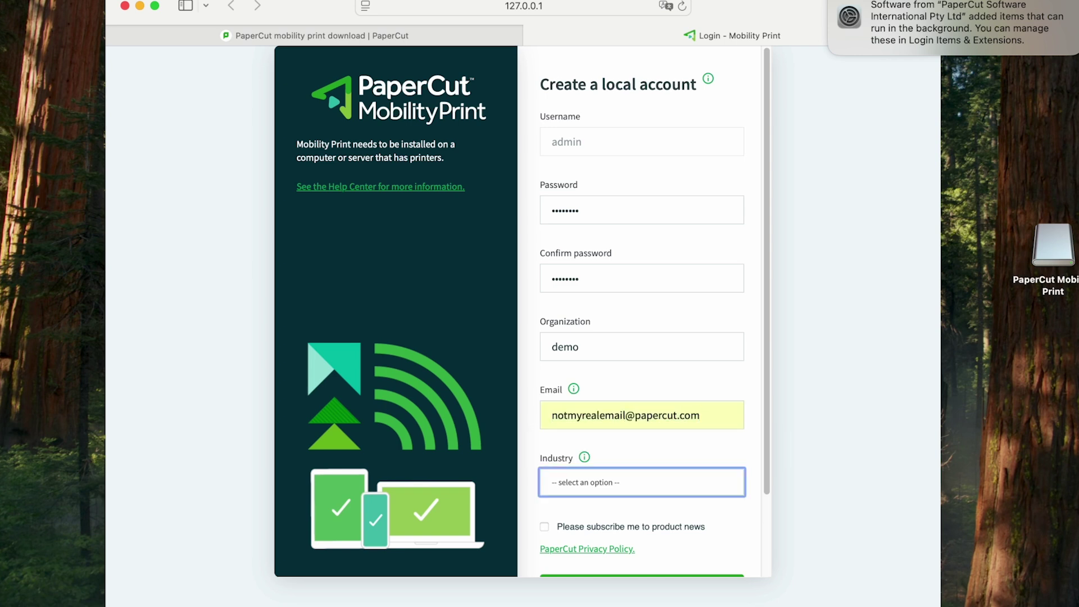
pyautogui.press('space')
pyautogui.press('Down')
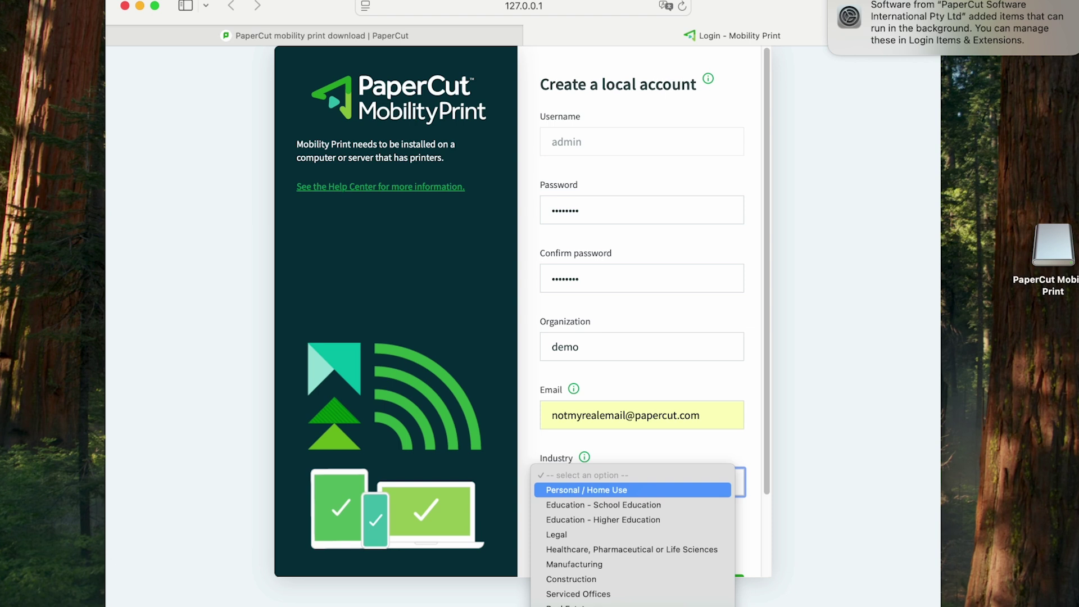
pyautogui.press('Return')
pyautogui.scroll(-2, 669, 344)
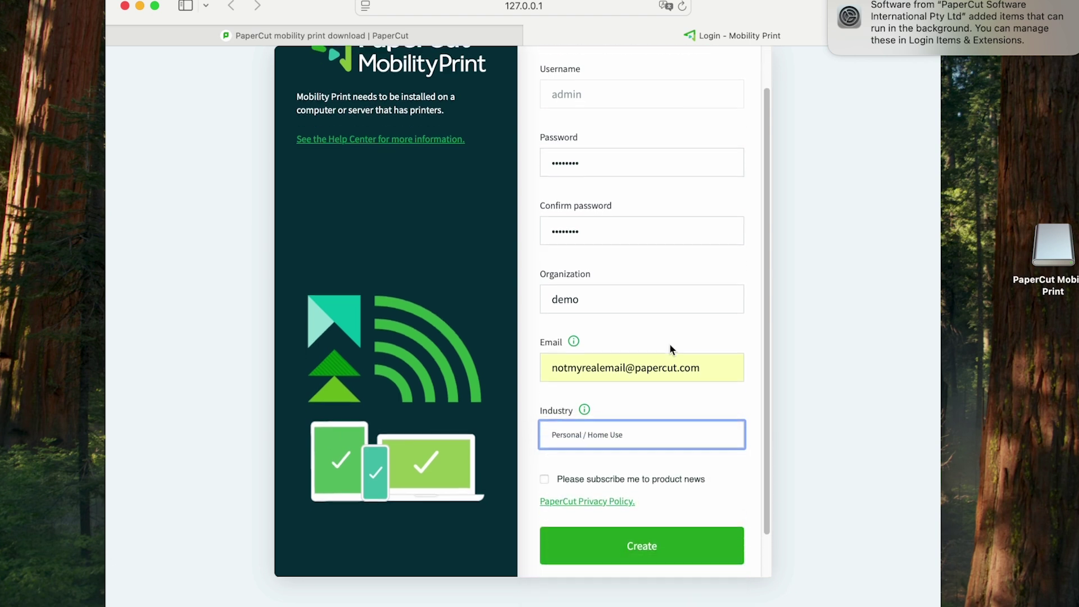
# - Create the account, dismiss the weak-password warning, and show the published printers list
pyautogui.click(670, 535)
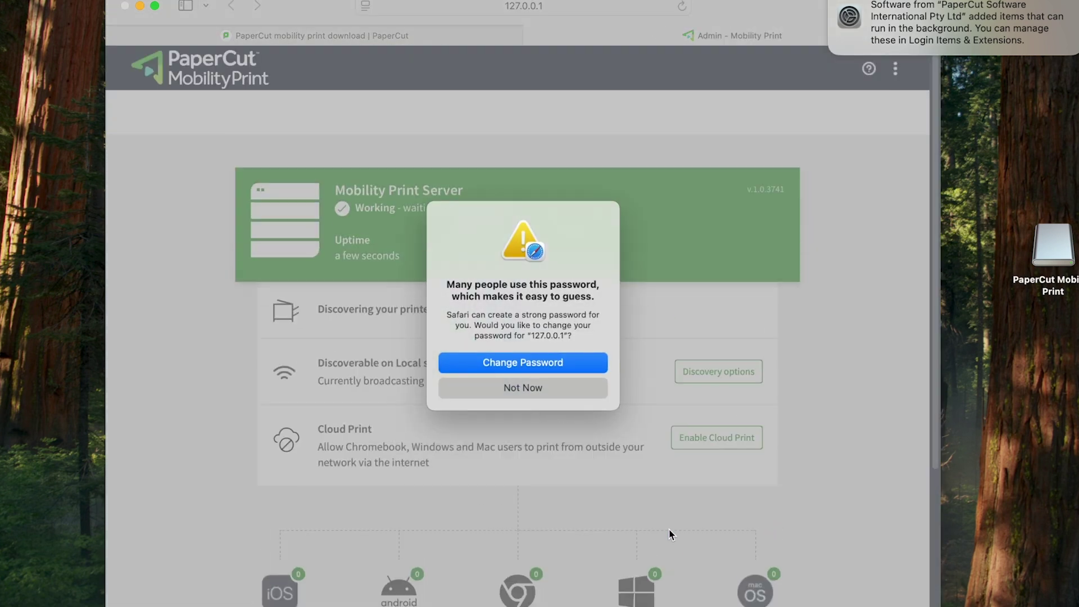
pyautogui.click(571, 387)
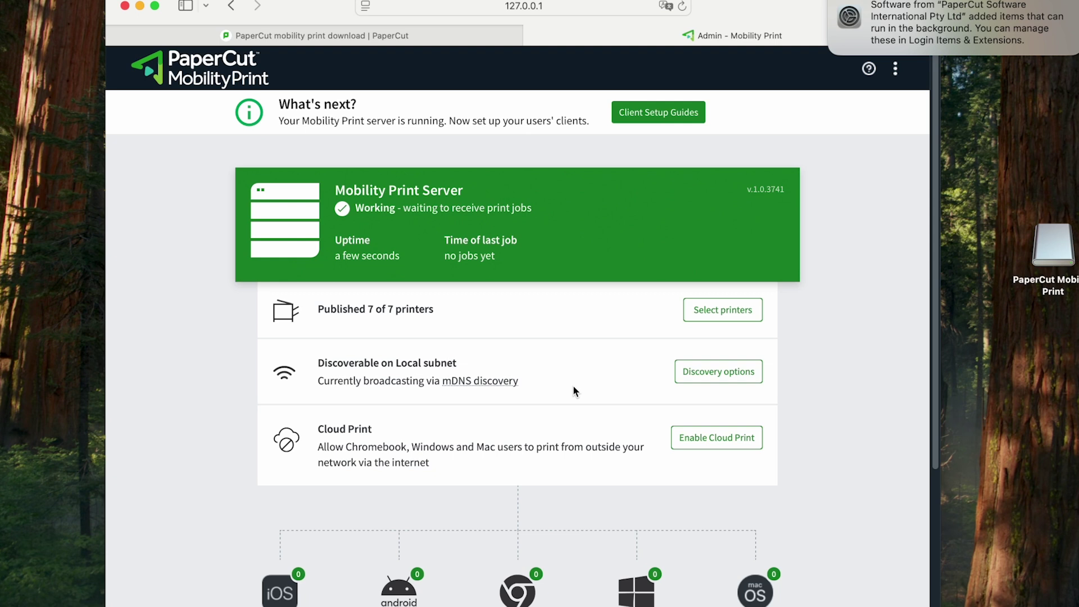
pyautogui.click(710, 320)
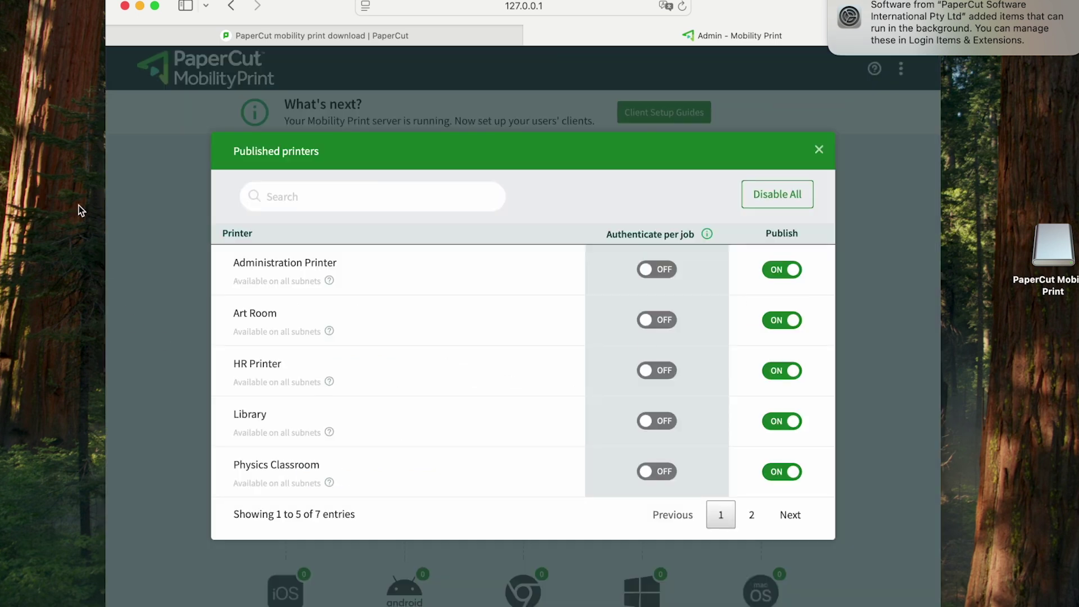
pyautogui.click(6, 1)
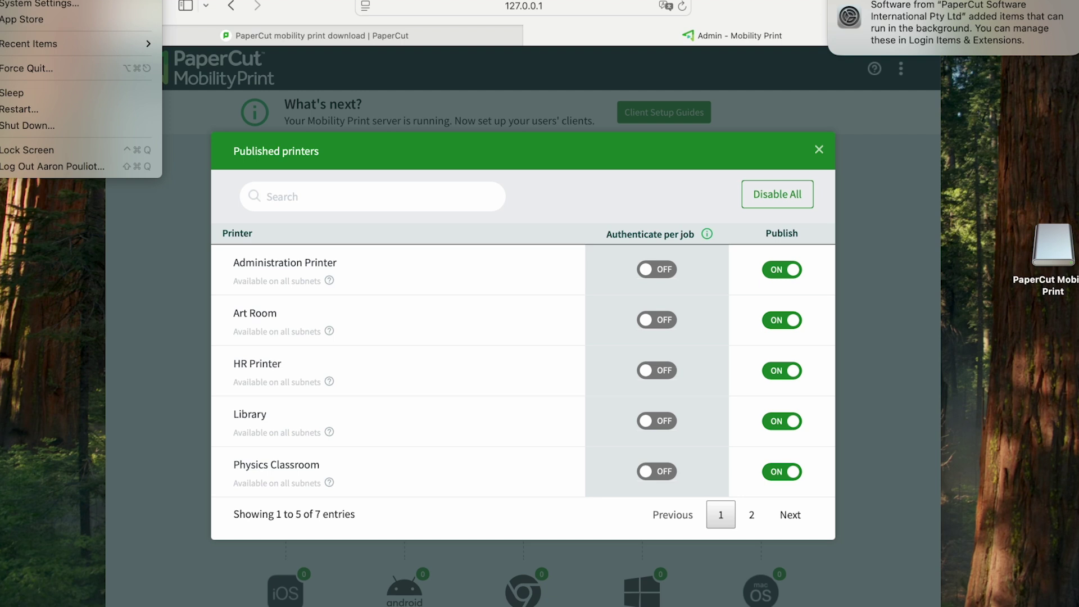
pyautogui.click(37, 4)
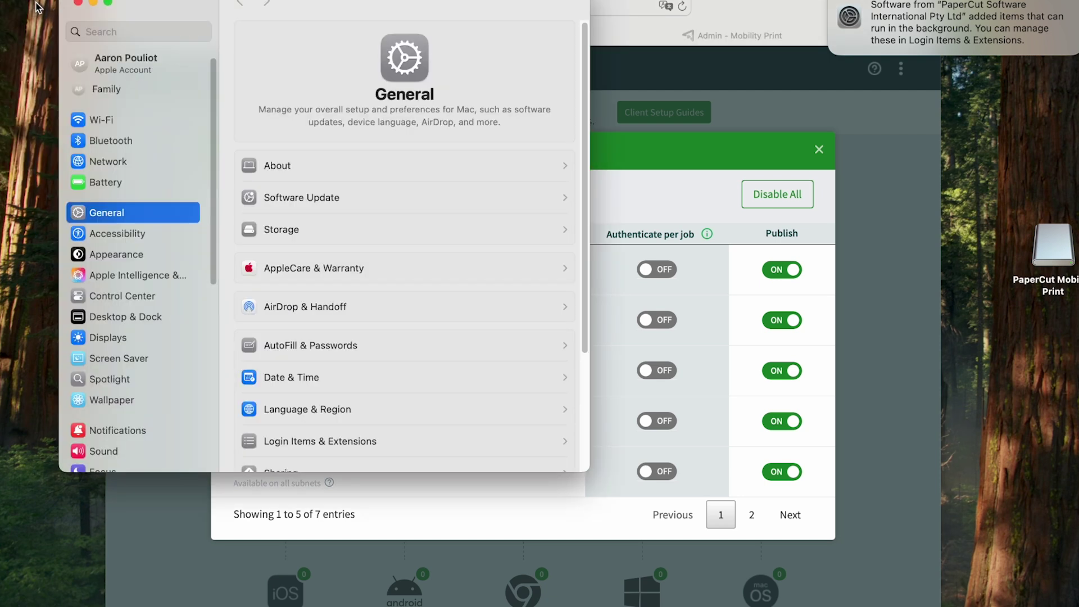
pyautogui.scroll(-10, 183, 388)
pyautogui.click(157, 455)
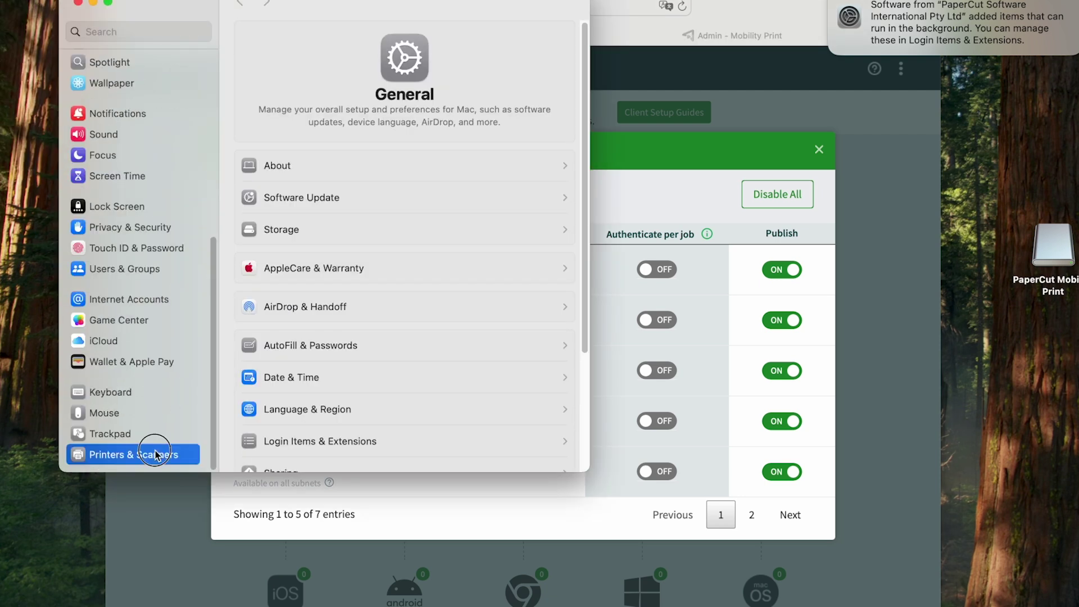
pyautogui.moveTo(448, 3); pyautogui.dragTo(805, 135)
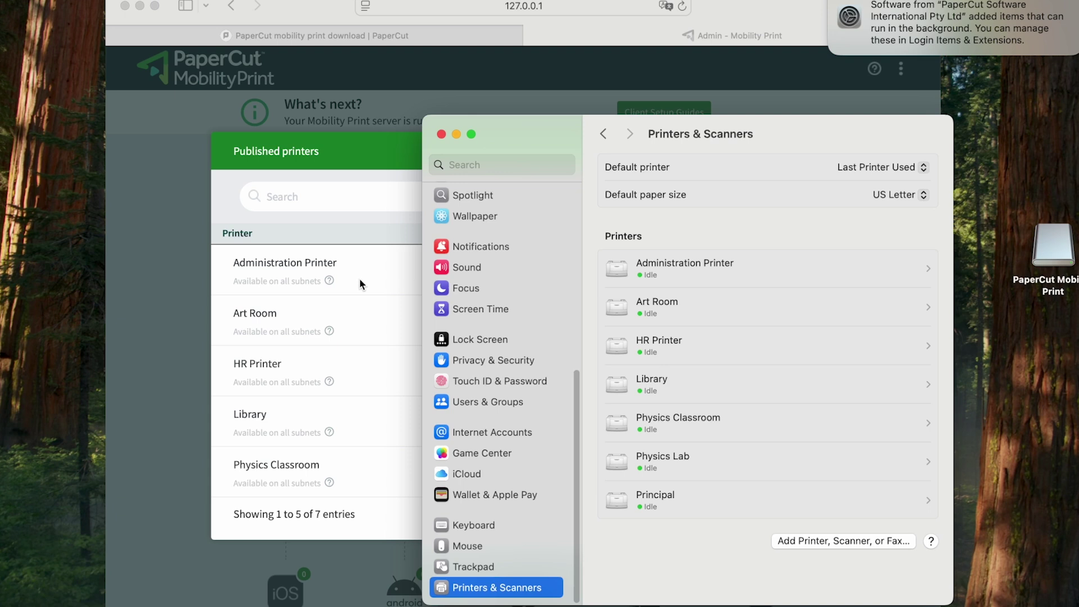
pyautogui.click(442, 134)
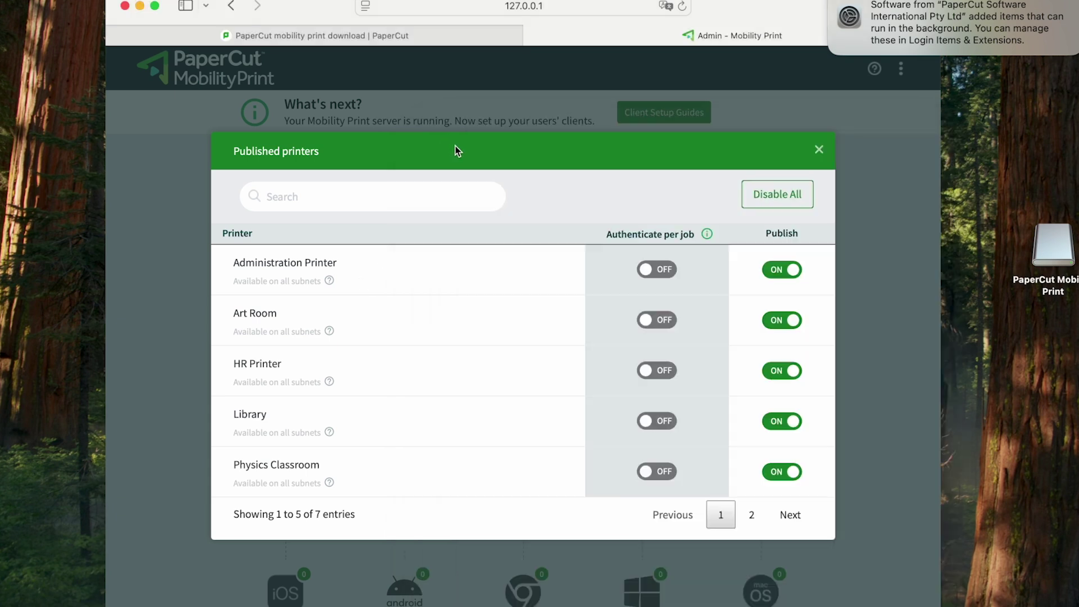
# - Publish only Administration Printer, Art Room, HR Printer and Library, leaving Physics Classroom off
pyautogui.moveTo(649, 269)
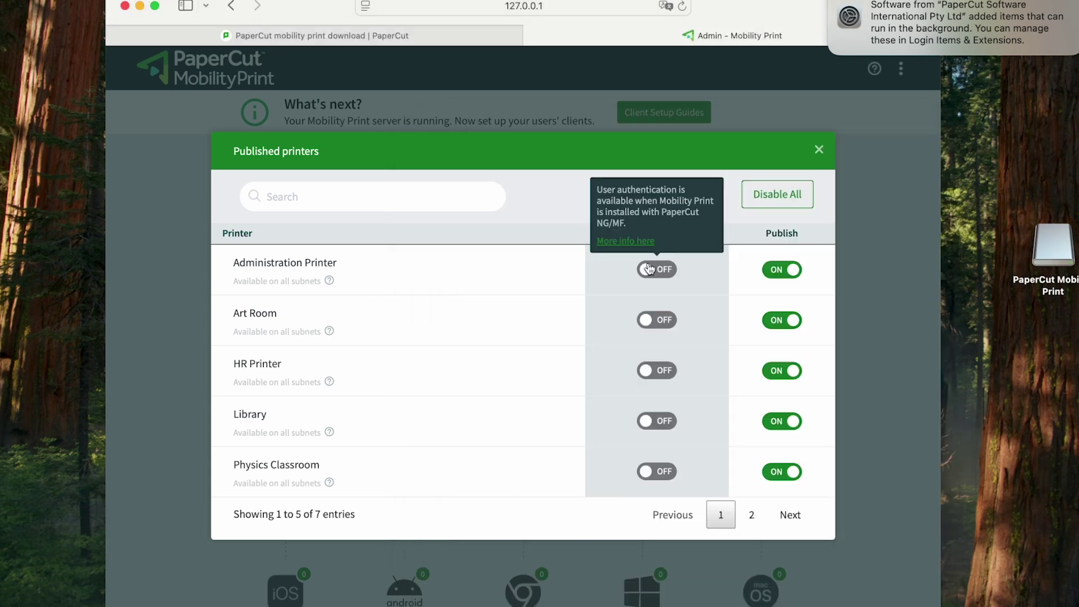
pyautogui.click(784, 204)
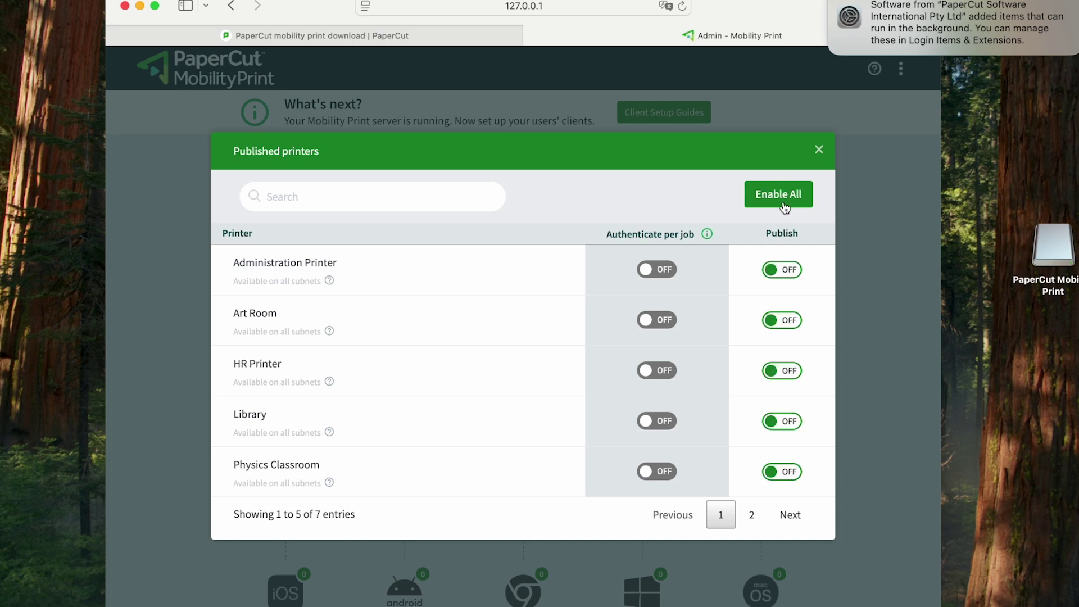
pyautogui.click(786, 205)
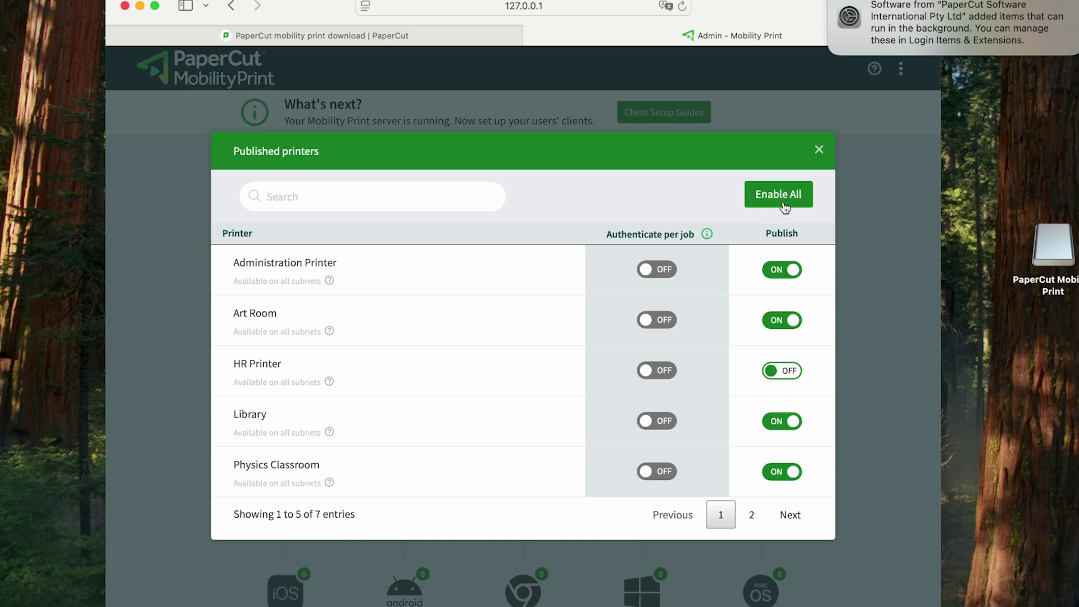
pyautogui.click(786, 205)
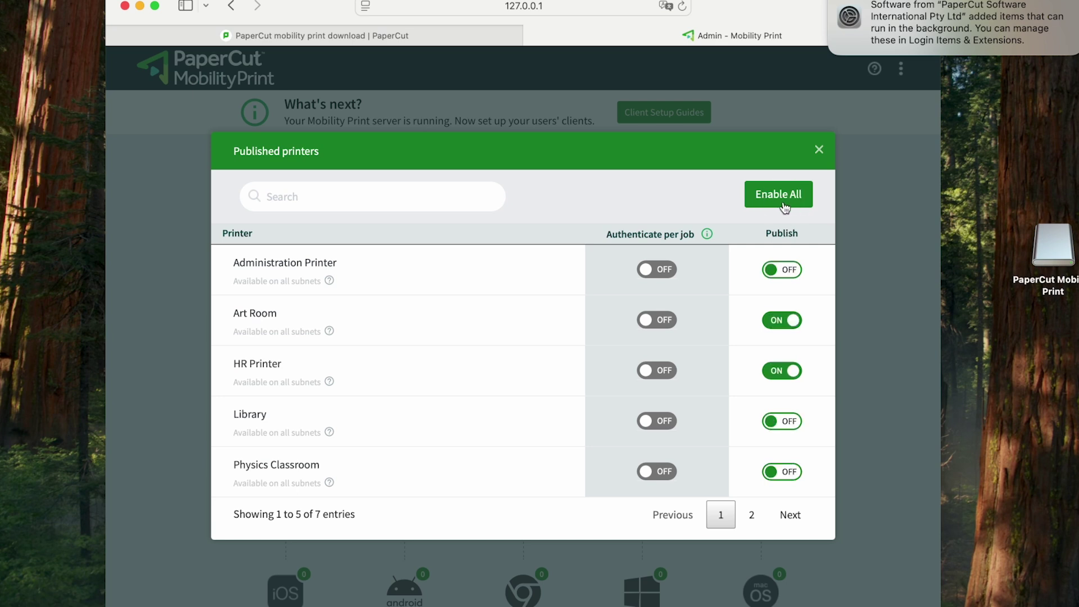
pyautogui.click(779, 271)
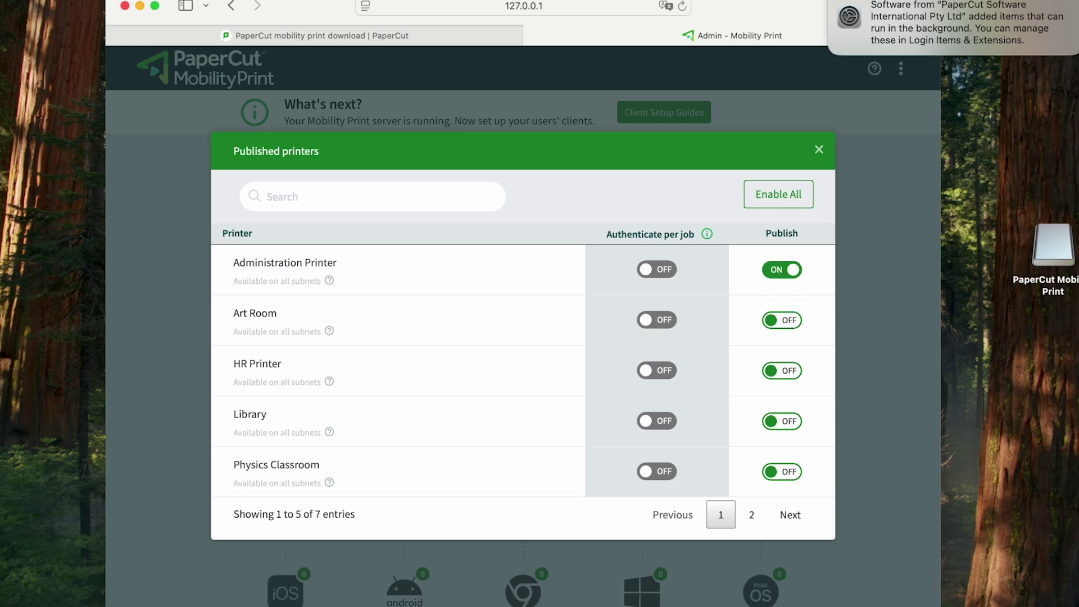
pyautogui.click(788, 330)
pyautogui.click(792, 382)
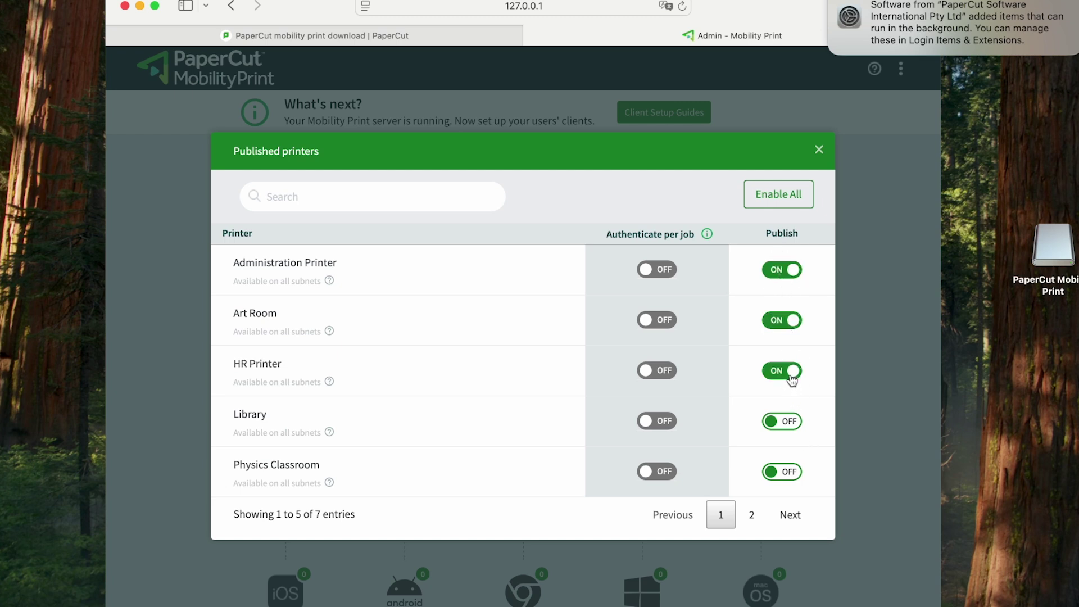
pyautogui.click(795, 424)
pyautogui.moveTo(661, 431)
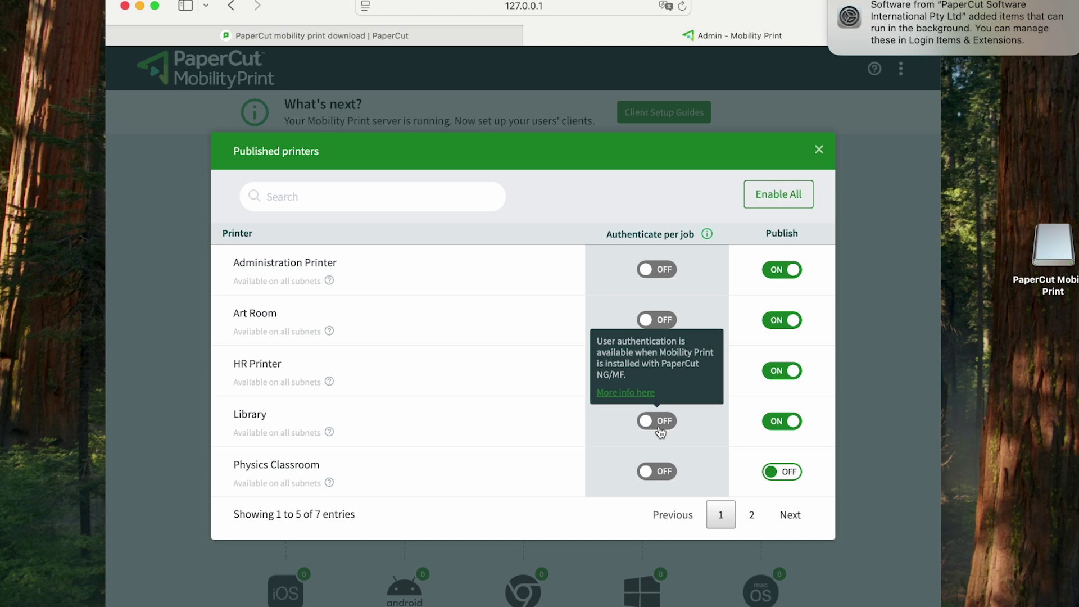
pyautogui.click(816, 151)
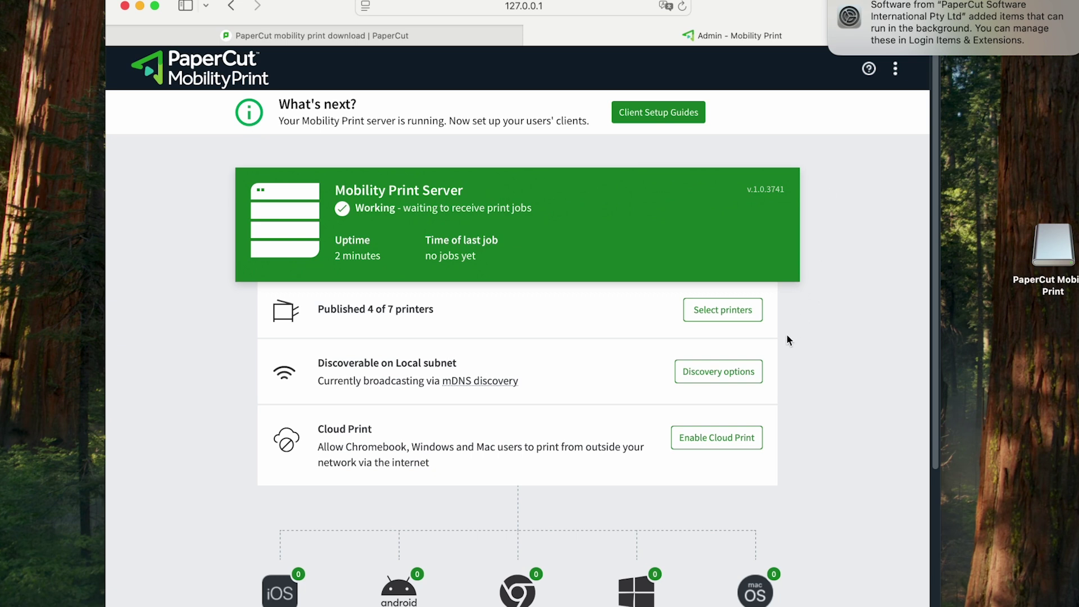
# - Switch discovery to known host using 10.70.4.61 as the server address and confirm it
pyautogui.click(752, 374)
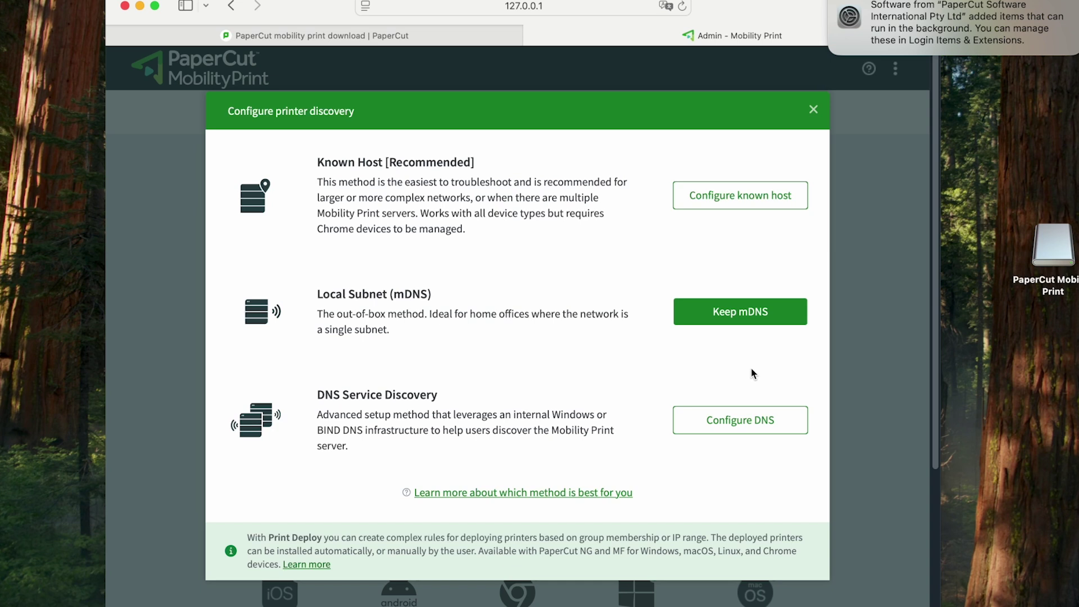
pyautogui.click(767, 207)
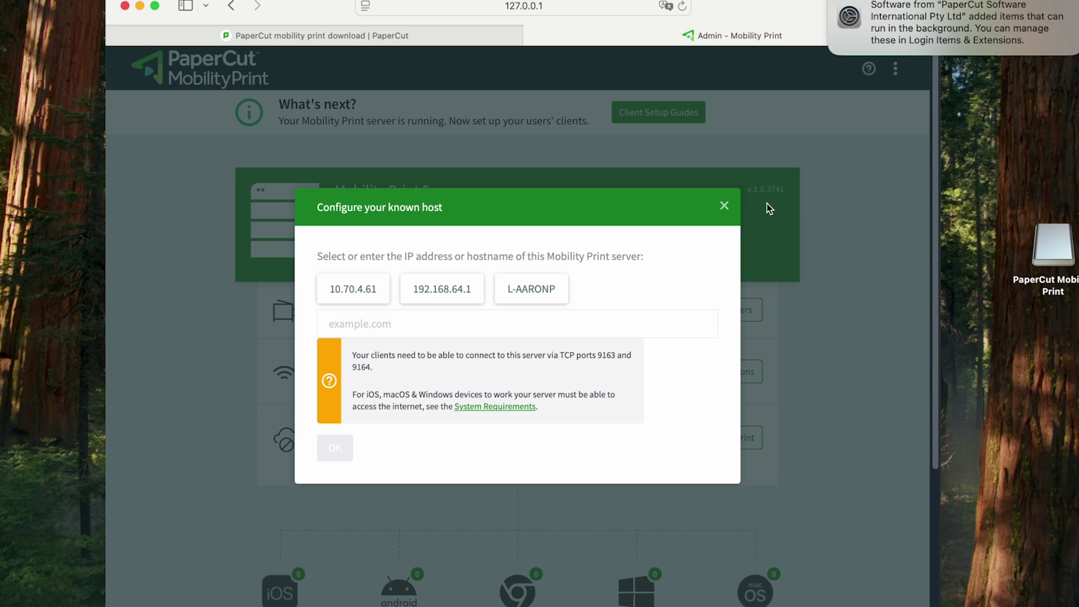
pyautogui.click(376, 306)
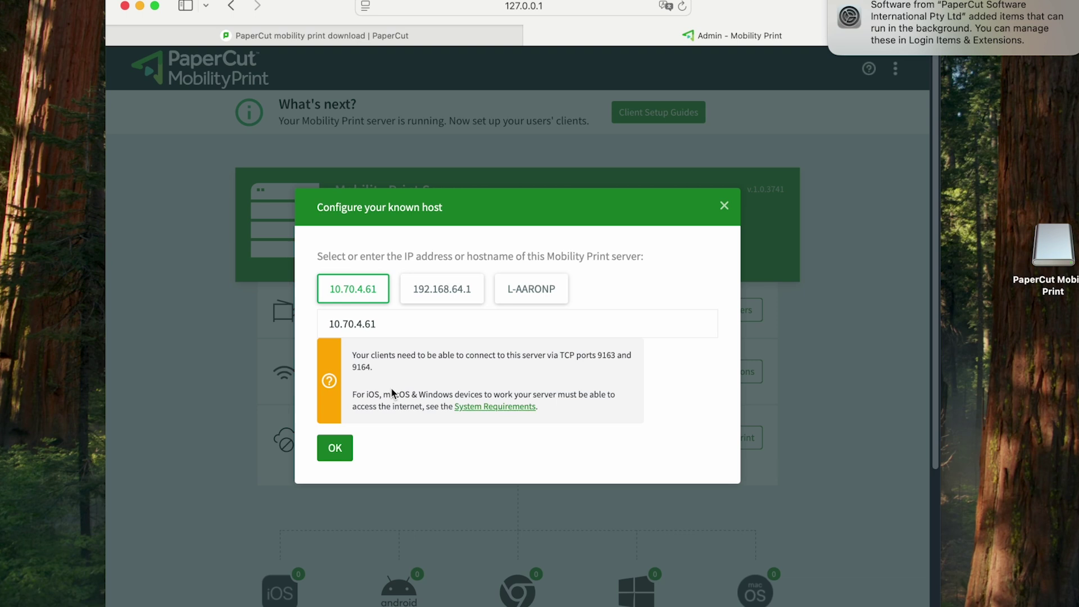
pyautogui.click(351, 458)
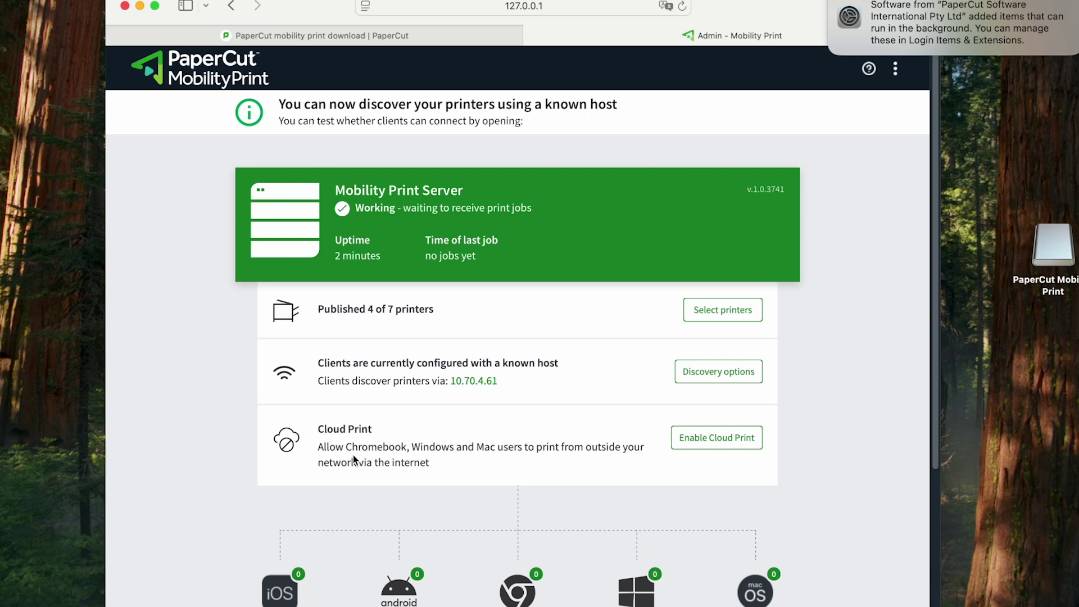
pyautogui.scroll(-5, 562, 169)
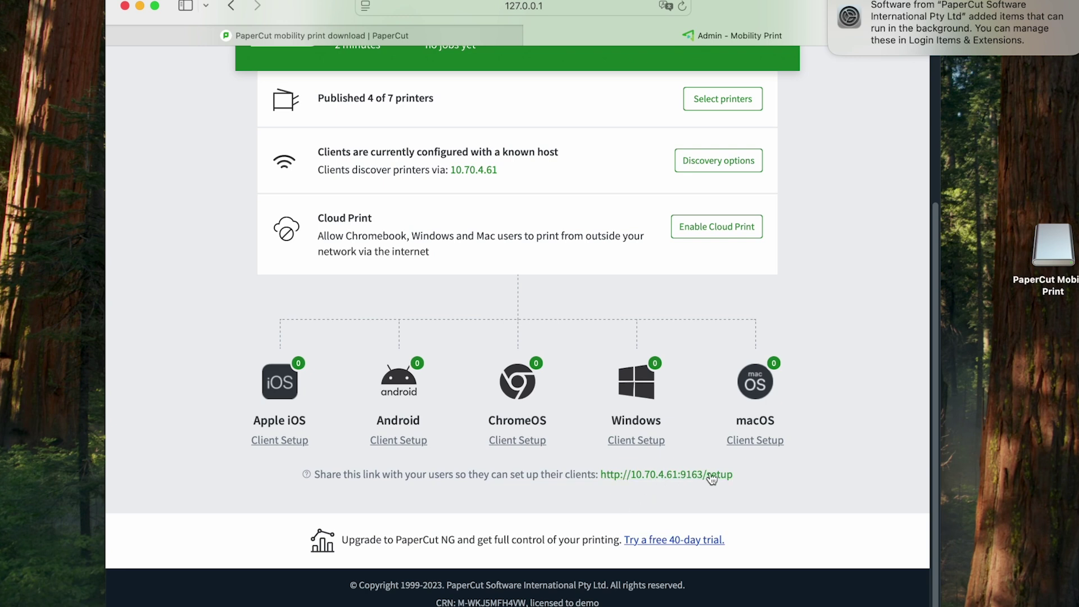
pyautogui.moveTo(730, 475); pyautogui.dragTo(602, 478)
pyautogui.rightClick(624, 476)
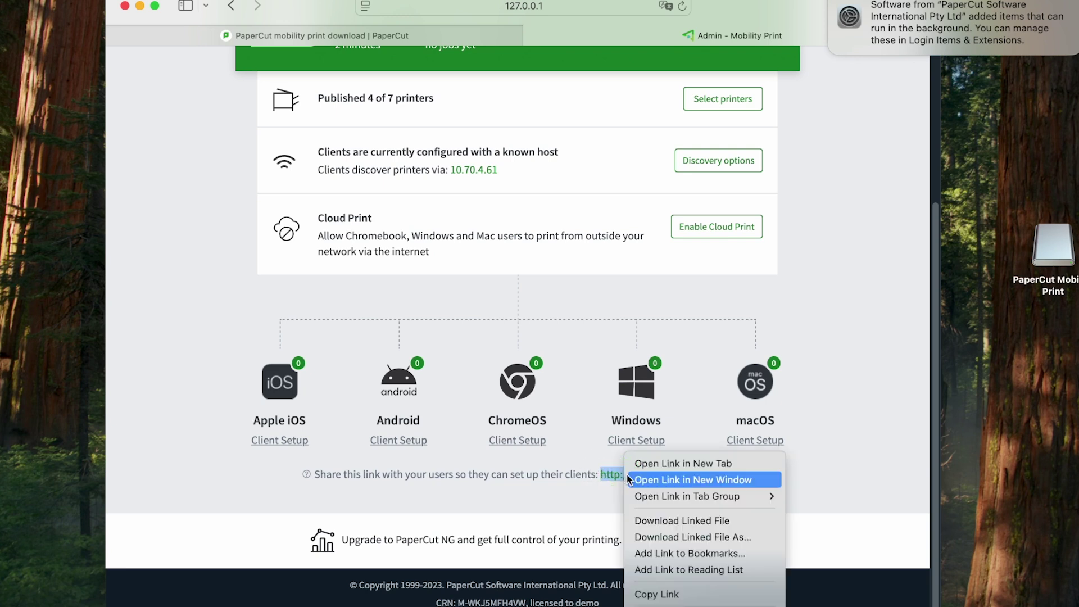
pyautogui.click(687, 595)
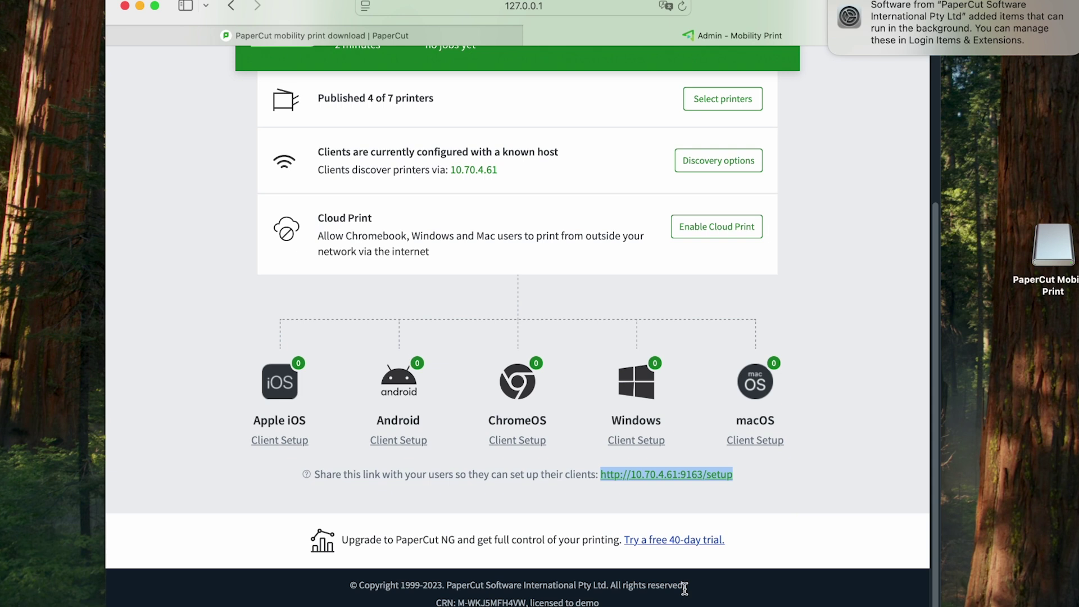
# - Open the setup link in Edge and download the Windows Mobility Print printer installer
pyautogui.press('super+shift+5')
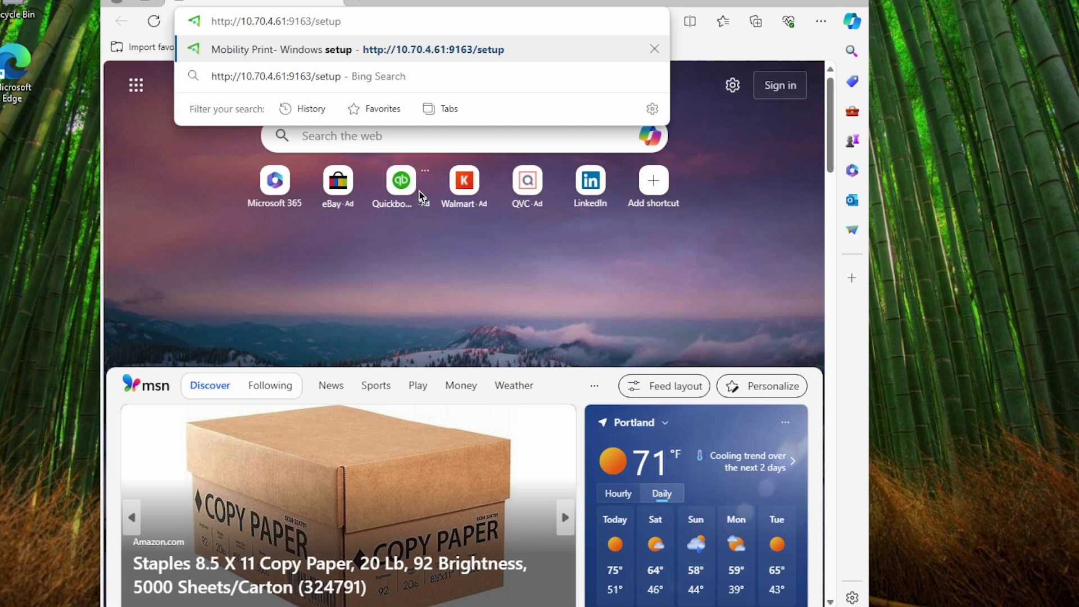
pyautogui.press('Return')
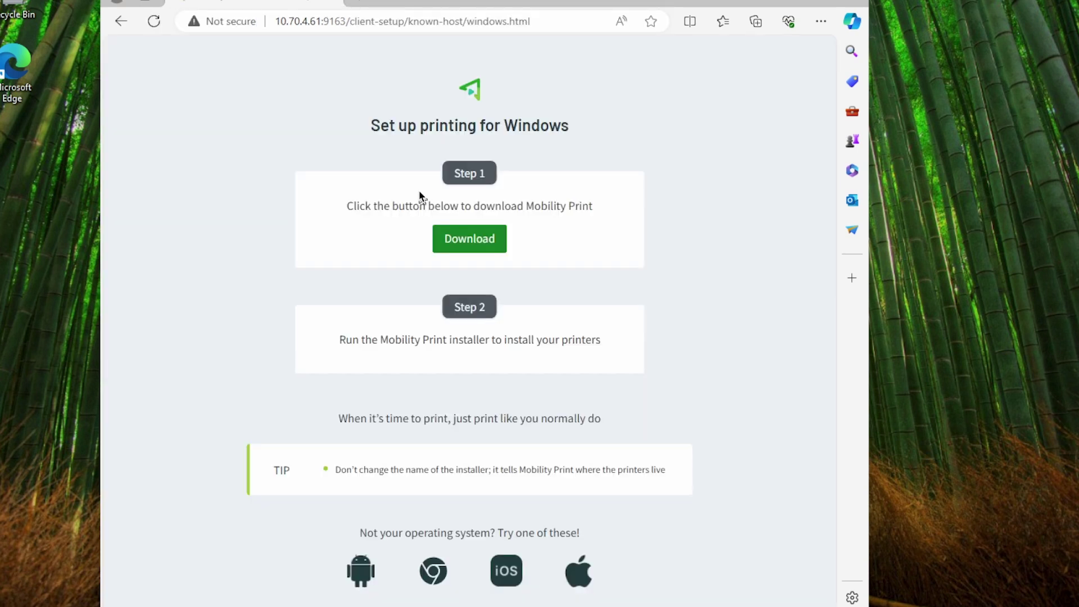
pyautogui.click(470, 236)
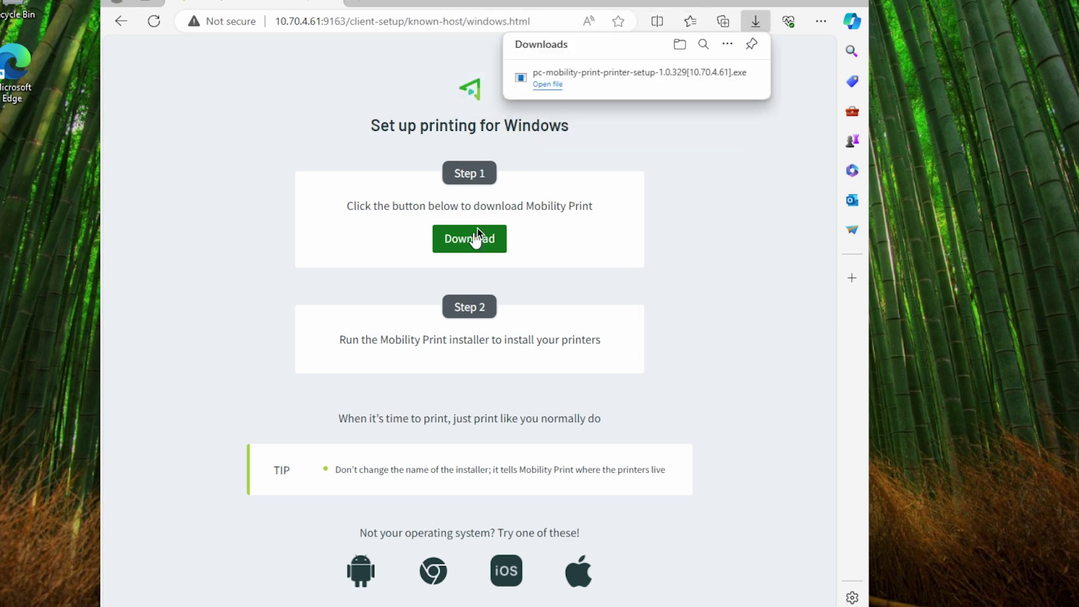
# - Run the installer in English, accept the licence, and install Administration Printer, Art Room and HR Printer
pyautogui.click(544, 84)
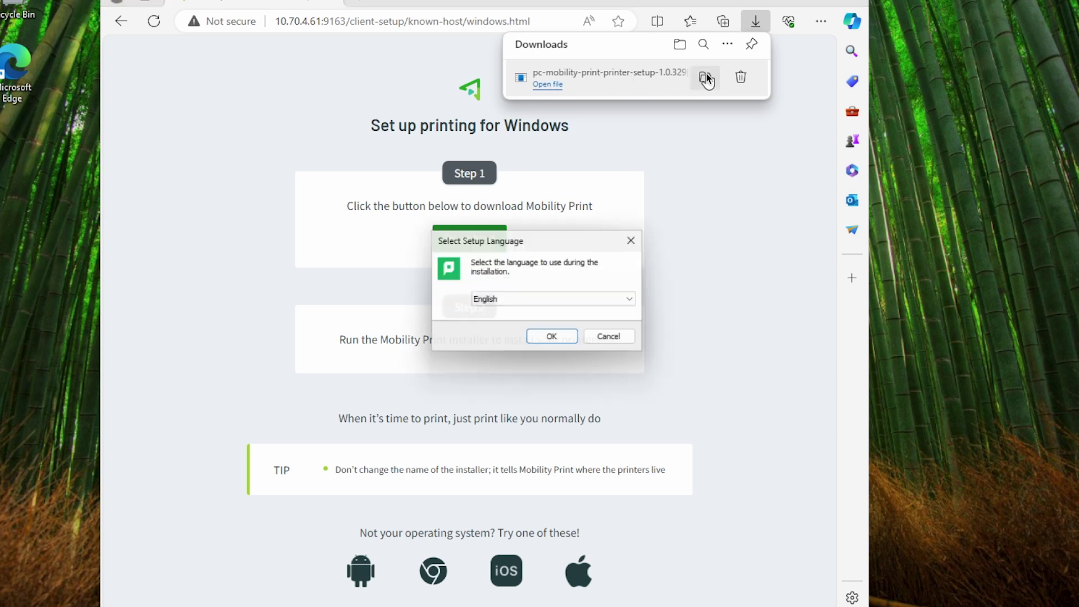
pyautogui.click(552, 338)
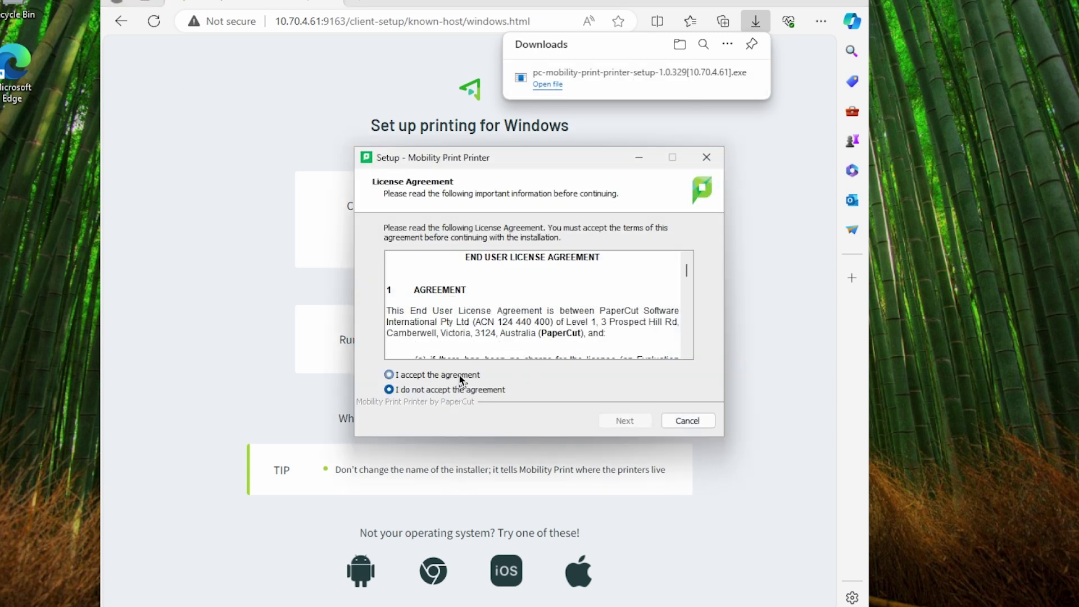
pyautogui.click(460, 375)
pyautogui.click(619, 425)
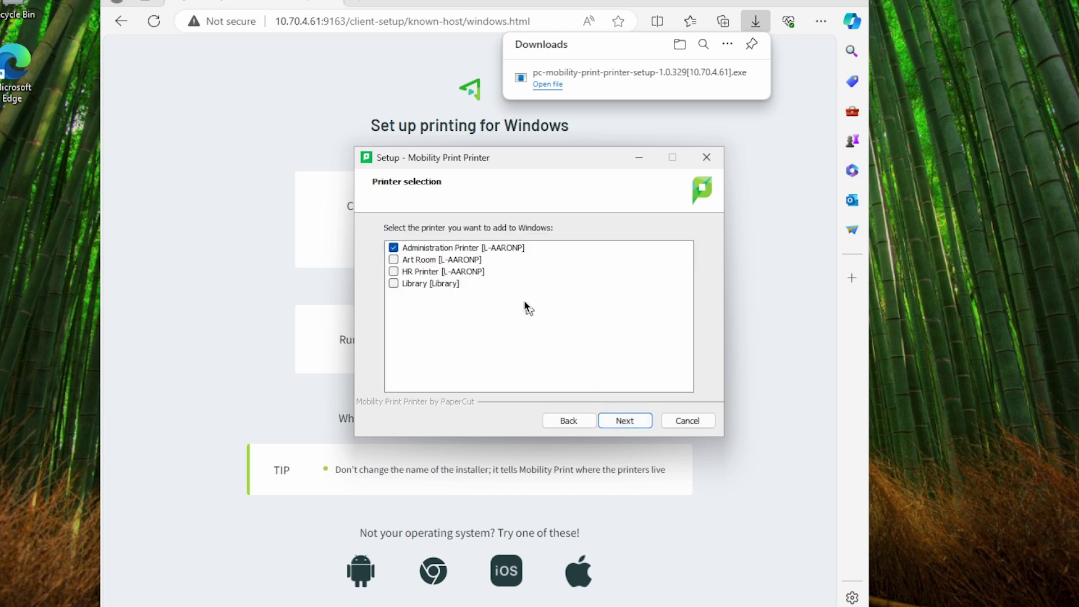
pyautogui.click(393, 260)
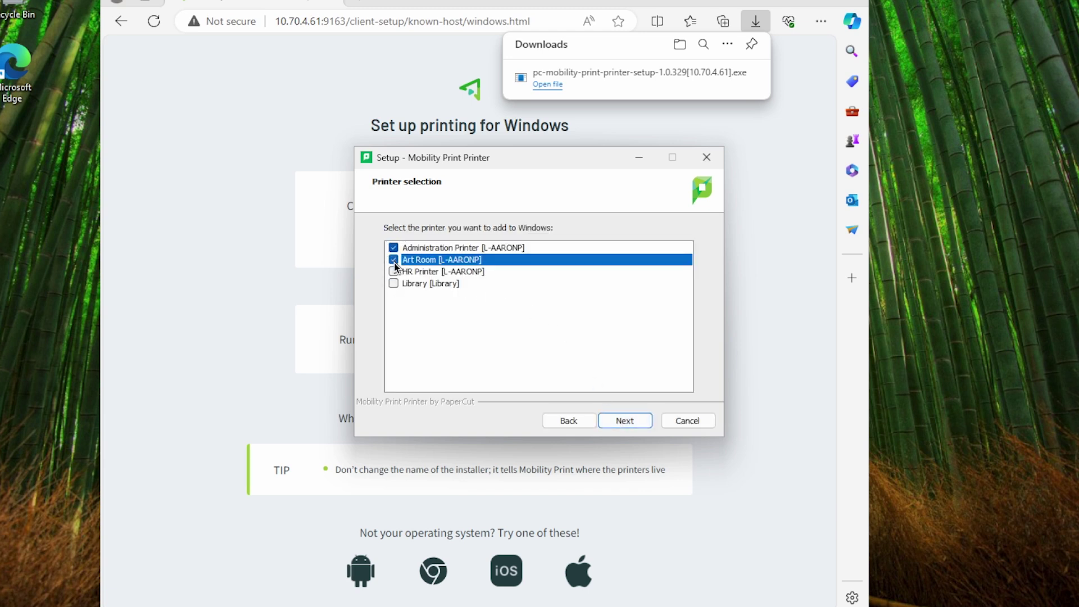
pyautogui.click(393, 271)
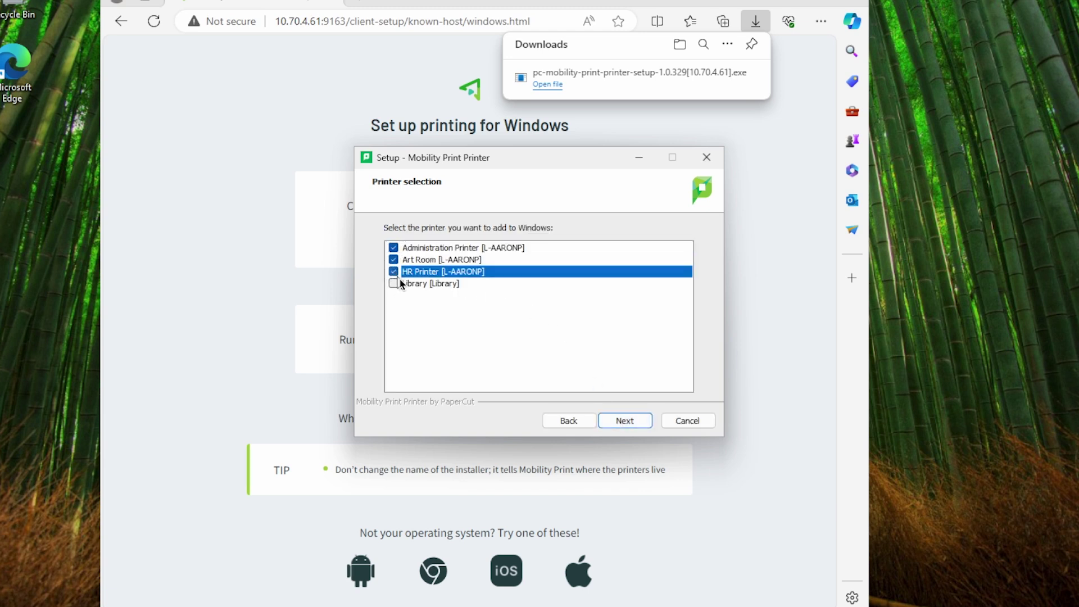
pyautogui.click(632, 422)
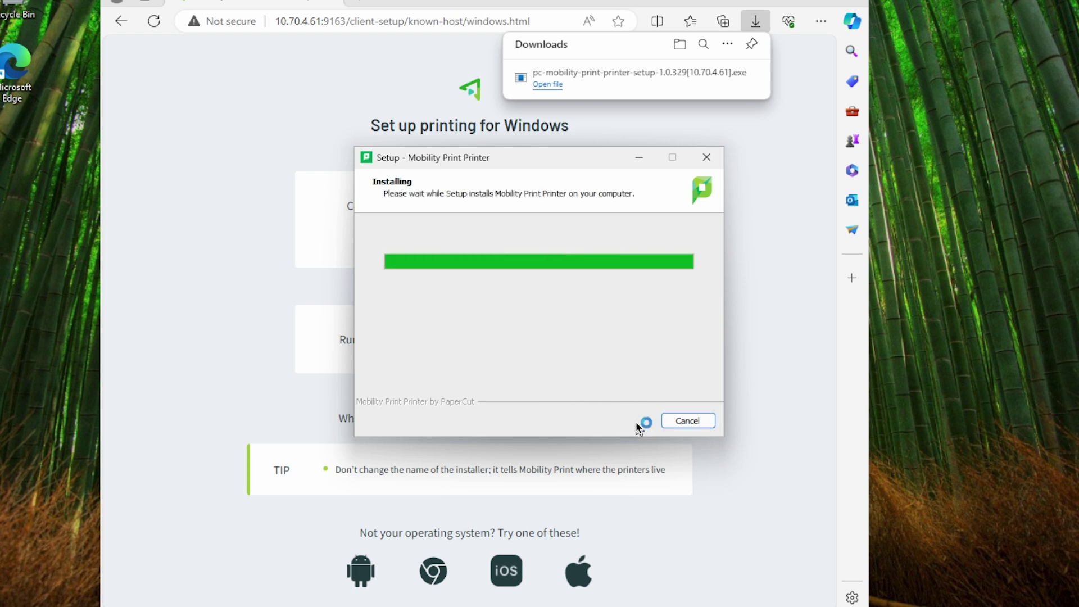
# - Finish the printer setup, then print the Windows setup page from Edge to HR Printer
pyautogui.click(638, 425)
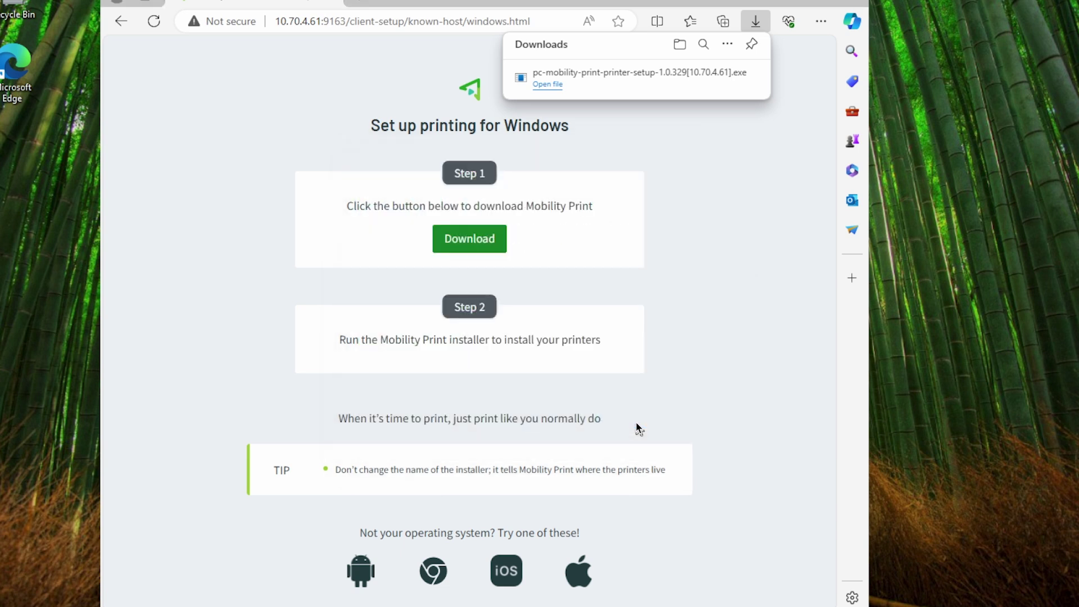
pyautogui.click(765, 269)
pyautogui.click(820, 23)
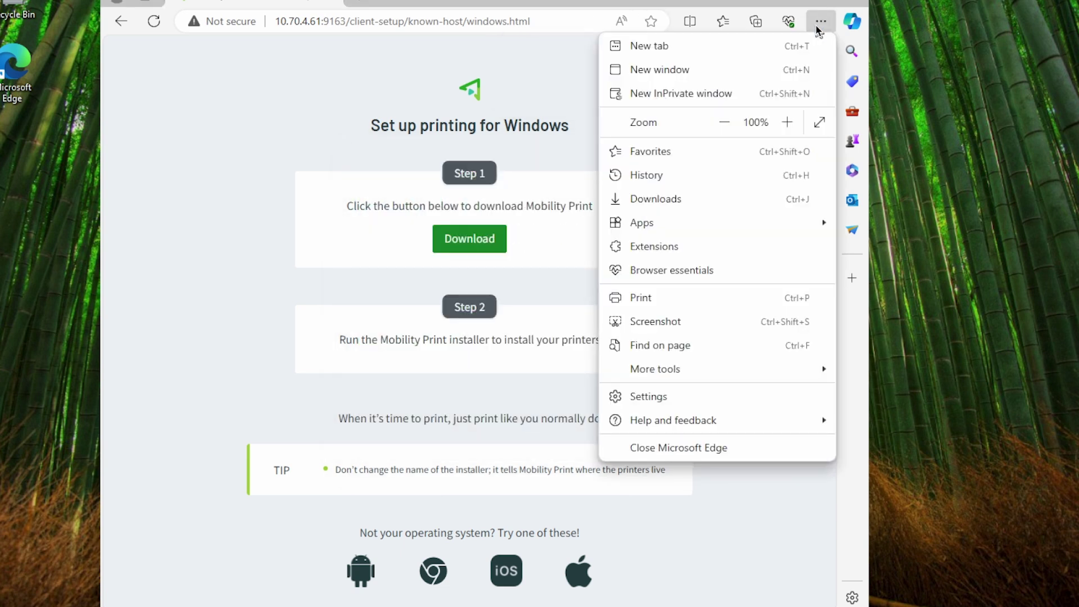
pyautogui.click(702, 304)
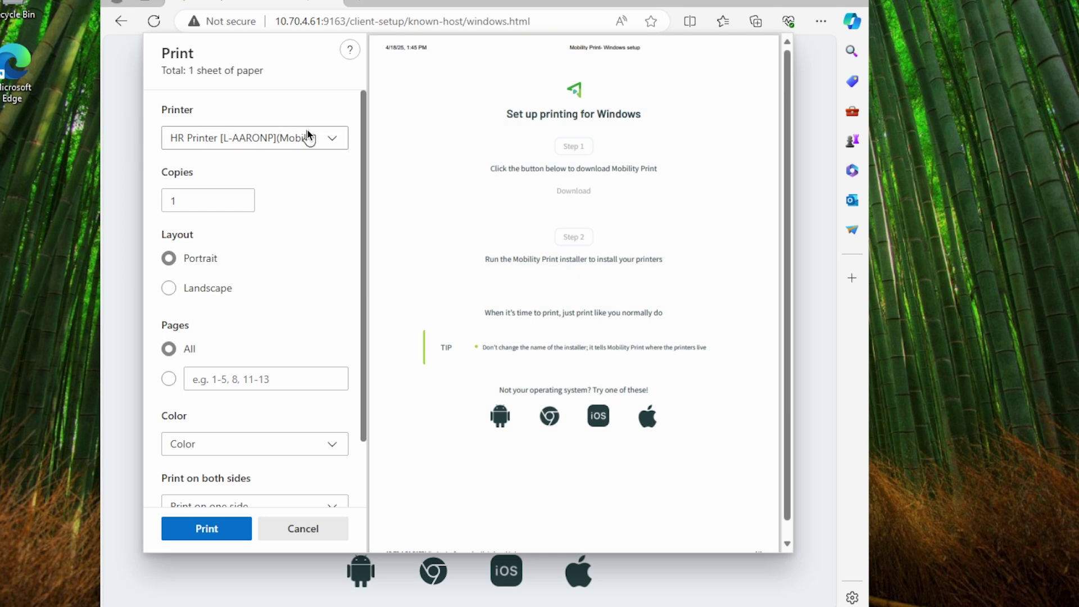
pyautogui.click(309, 133)
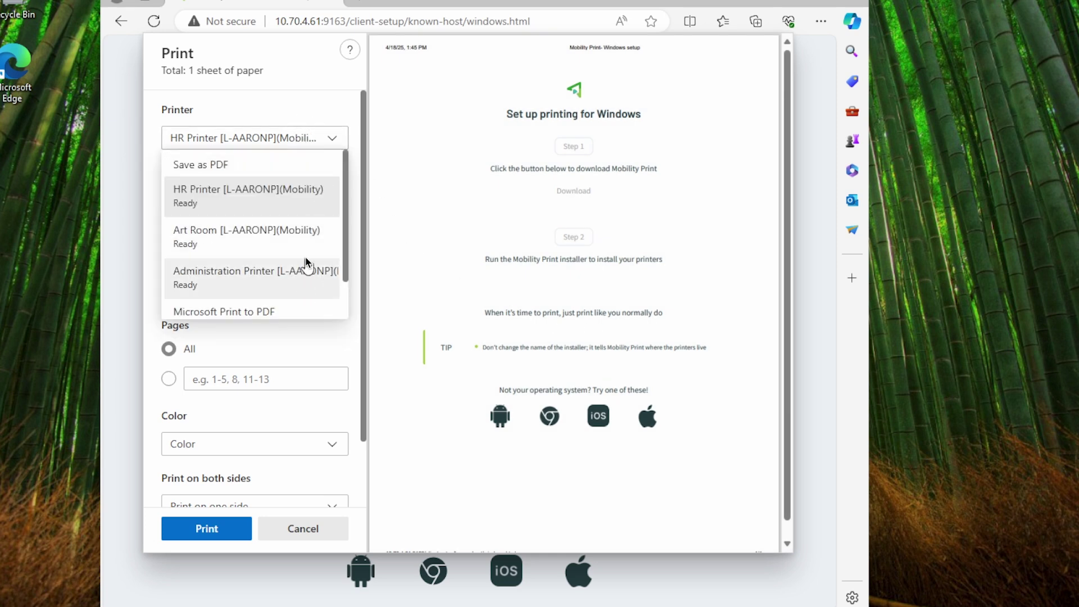
pyautogui.click(306, 203)
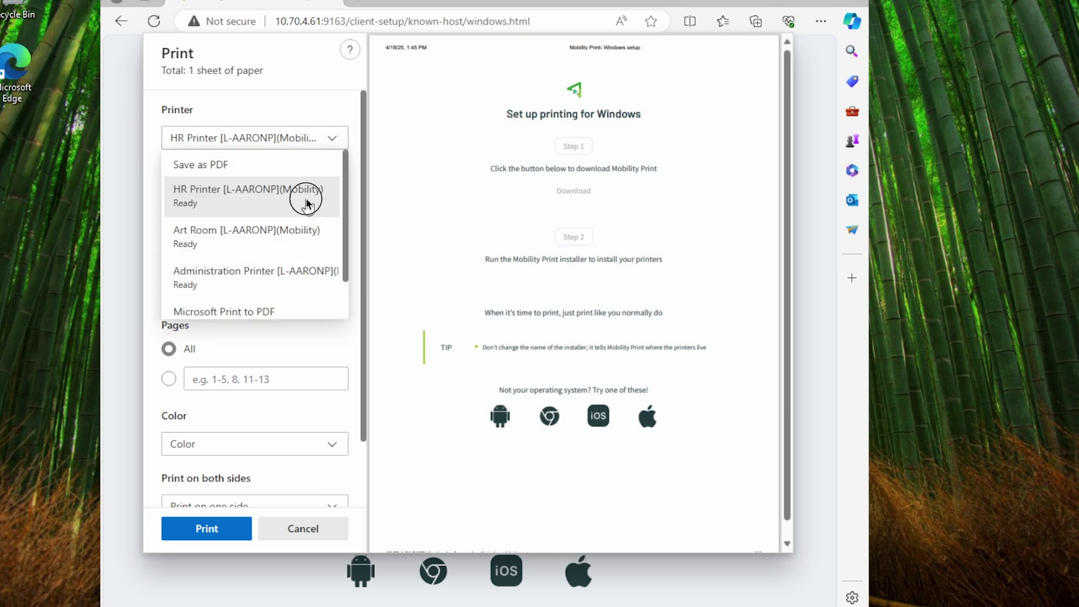
pyautogui.click(219, 528)
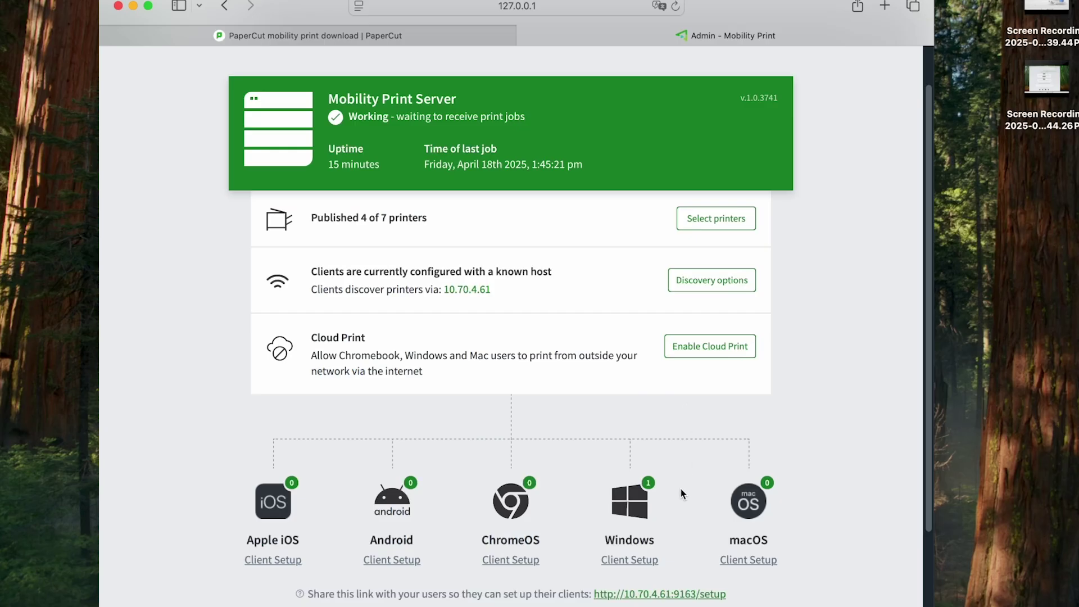
# - Show the Windows badge tooltip: 1 job, 'Mobility Print- Windows setup', printed seconds ago
pyautogui.moveTo(649, 484)
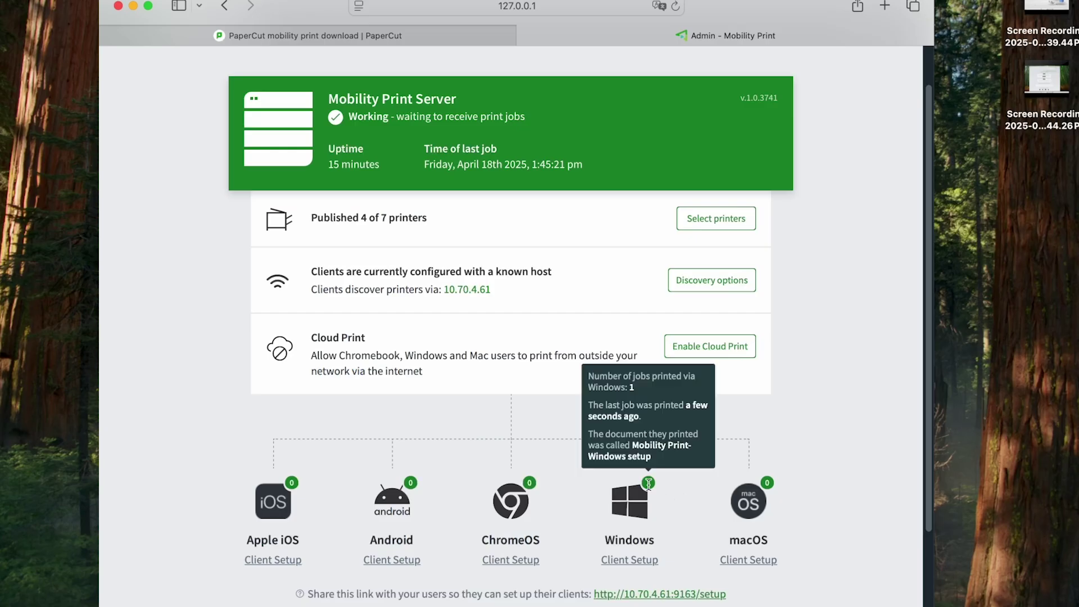